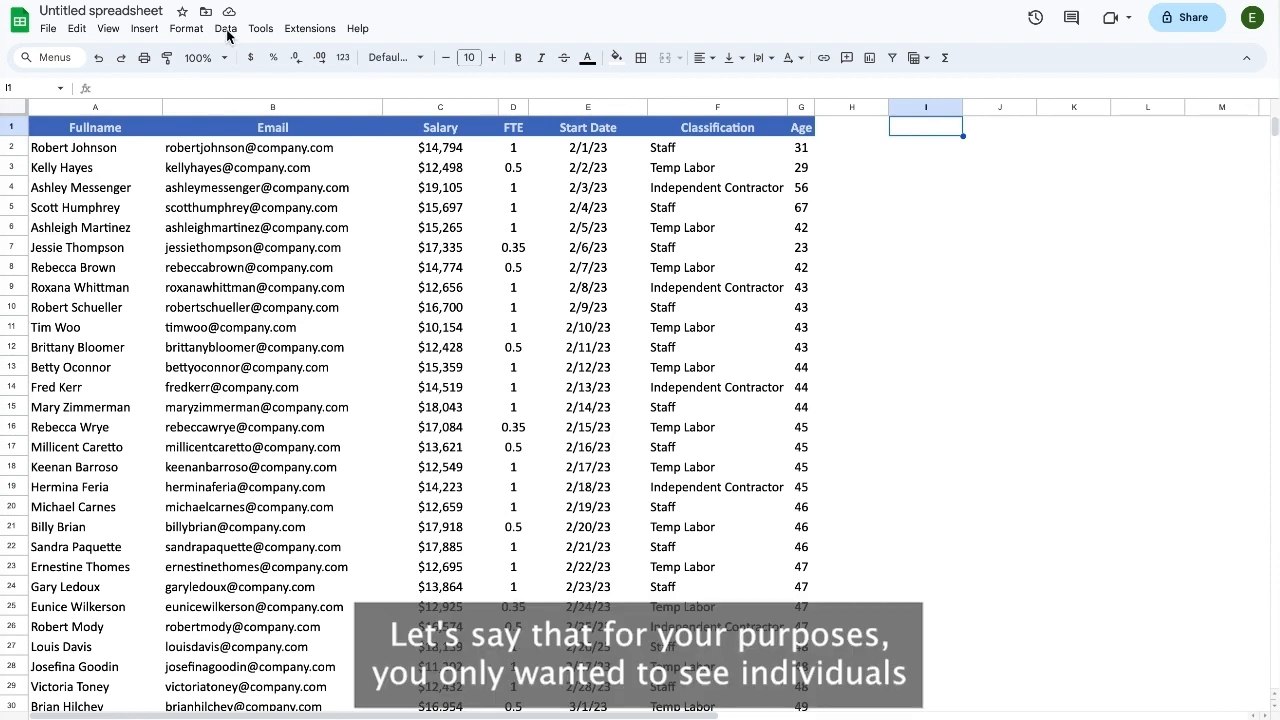
pyautogui.click(258, 130)
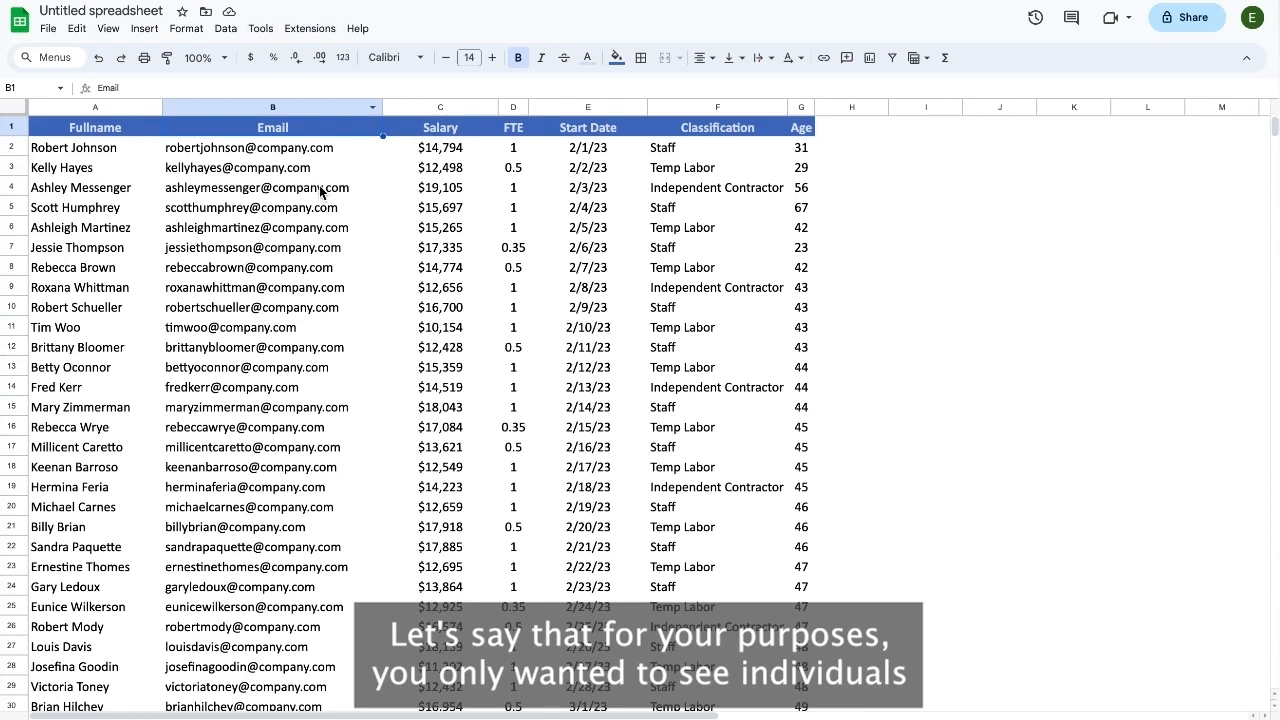
pyautogui.moveTo(320, 192)
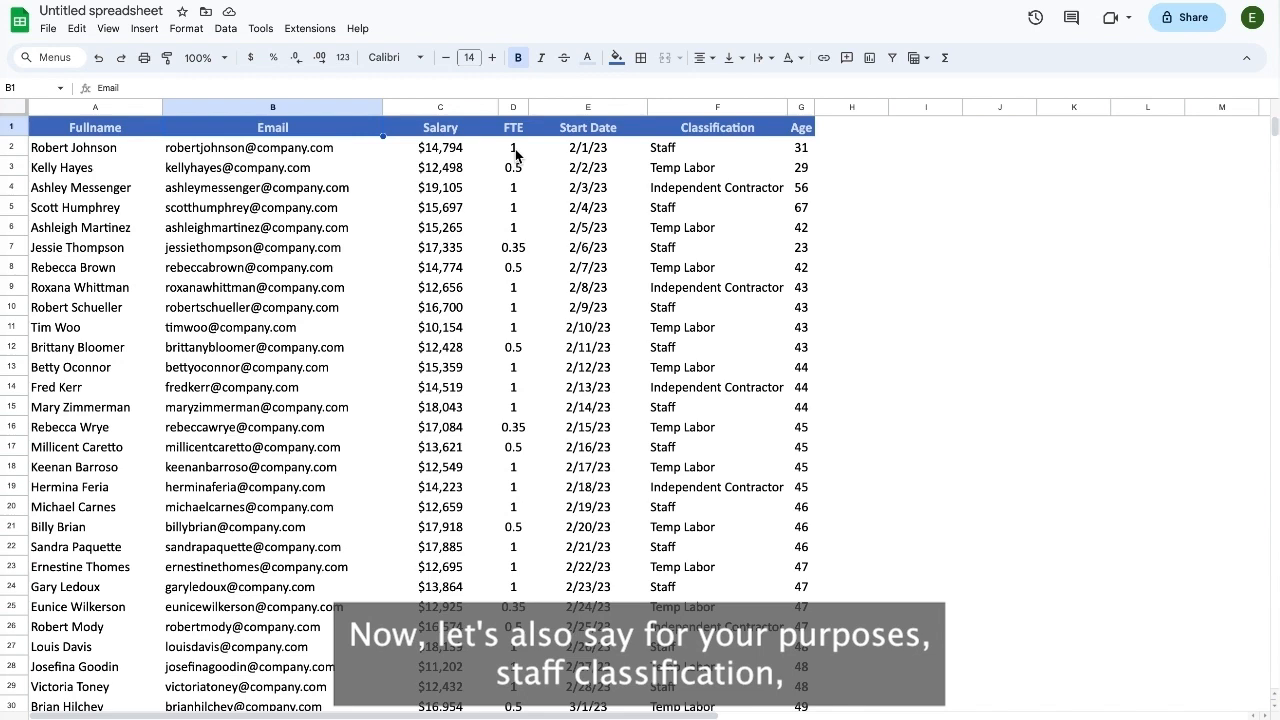
pyautogui.click(686, 130)
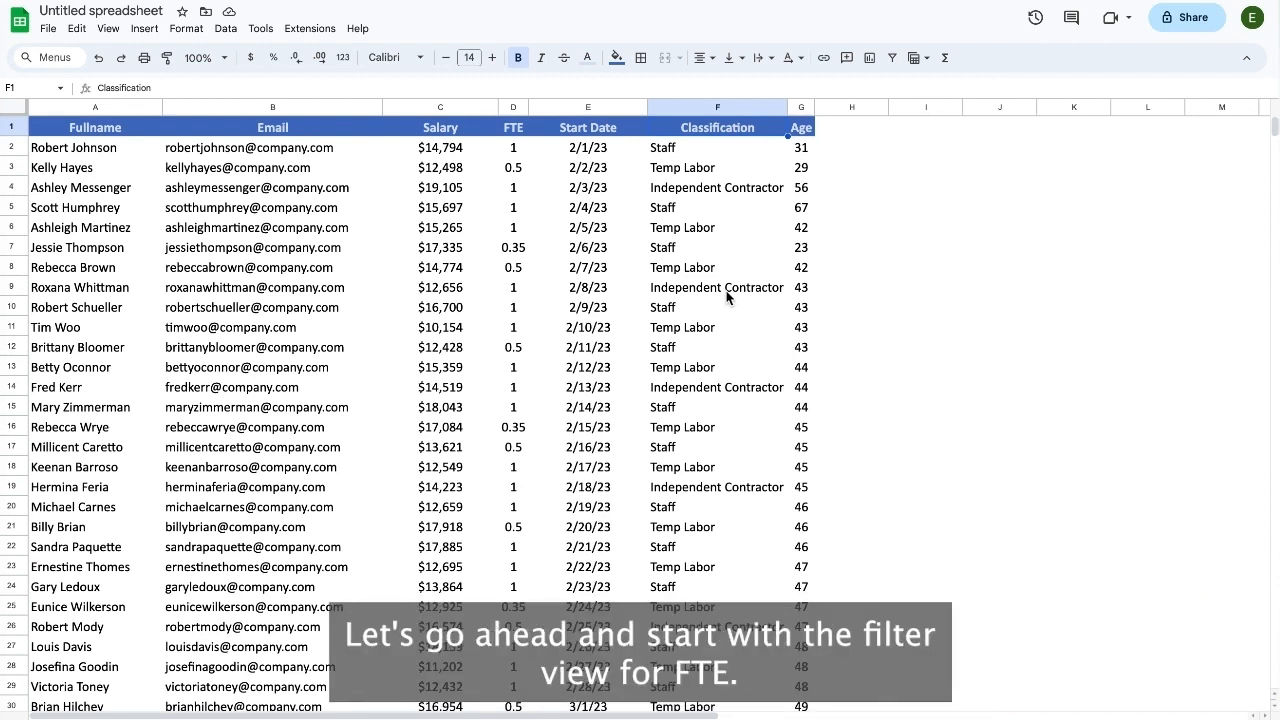
# Create a new filter view for the employee data, starting from the FTE header cell
pyautogui.click(514, 127)
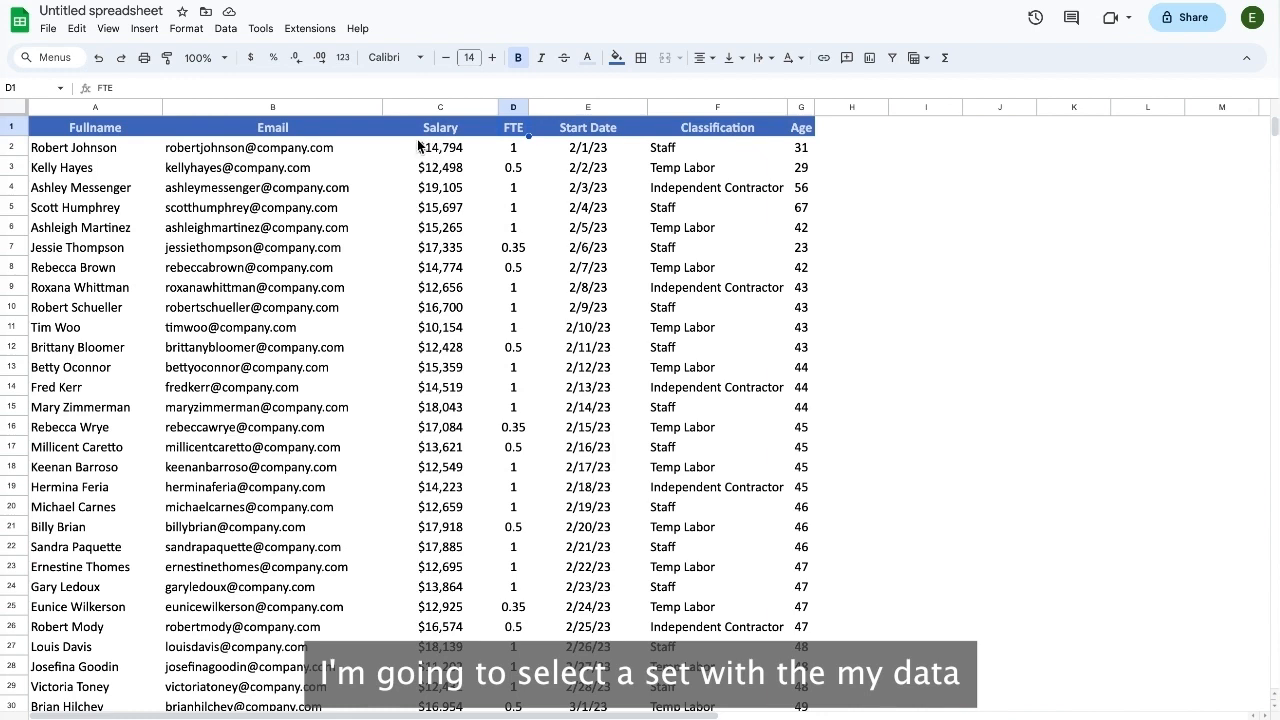
pyautogui.click(226, 29)
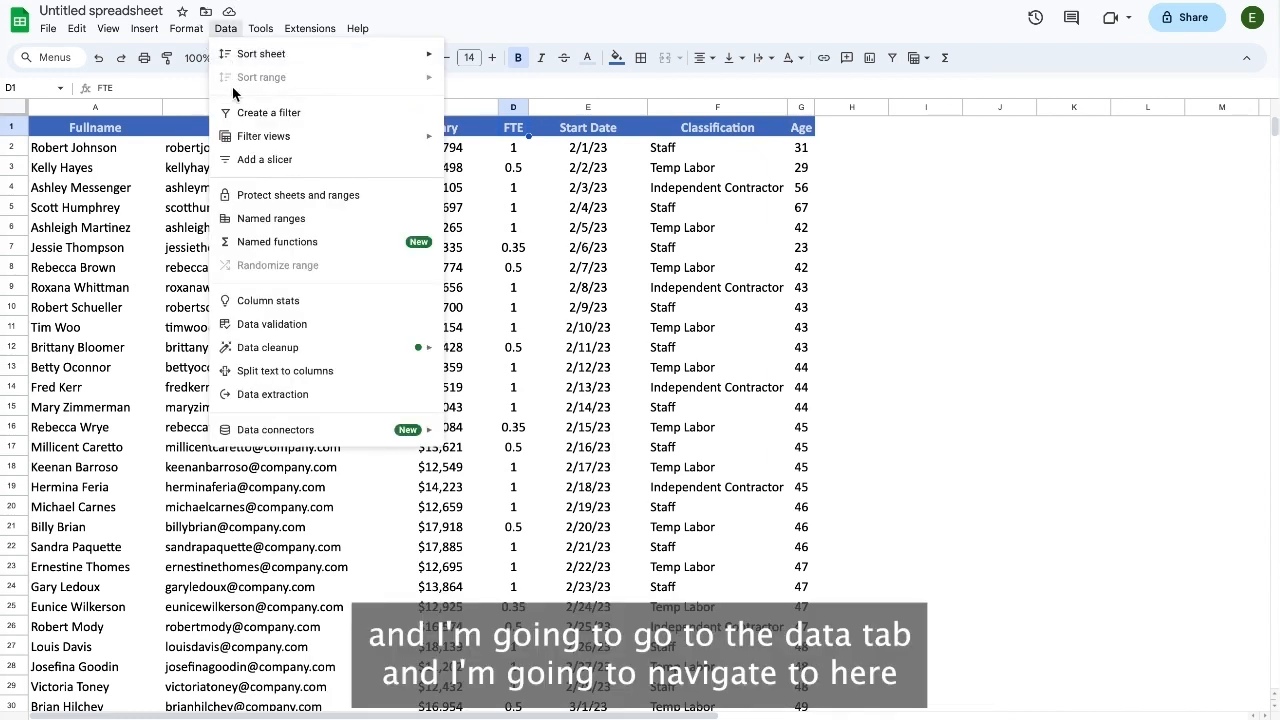
pyautogui.moveTo(241, 145)
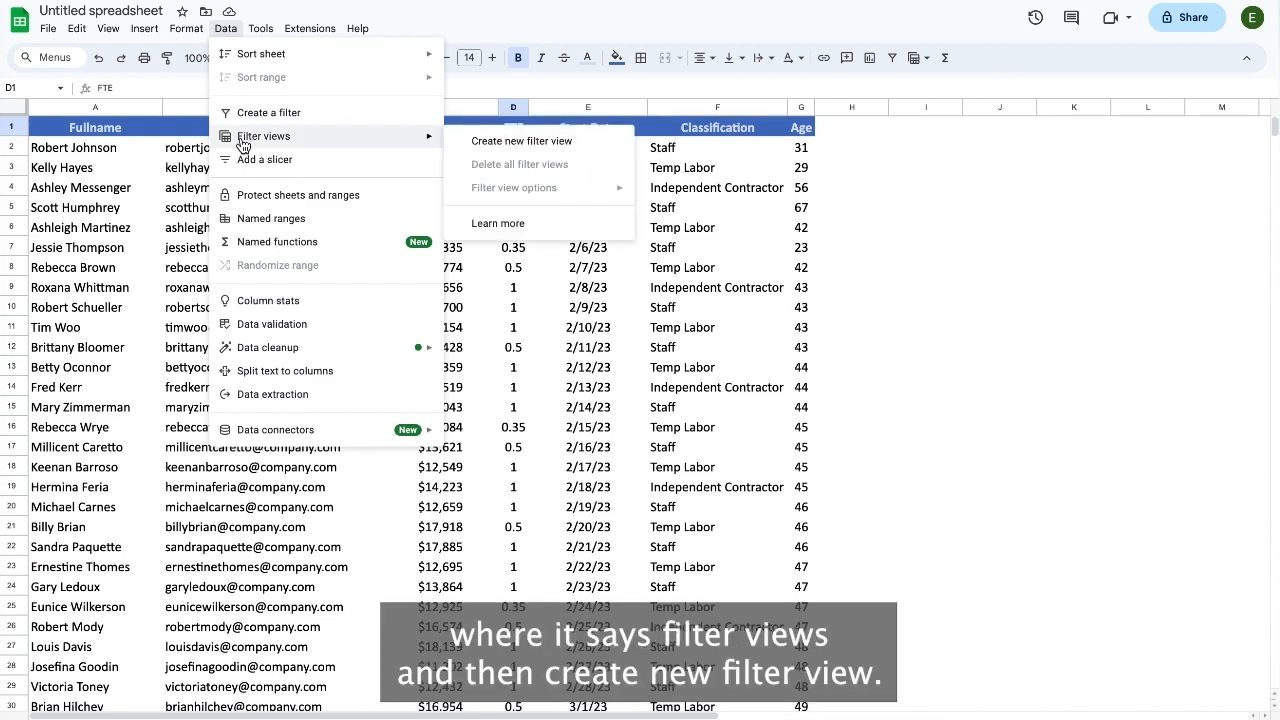
pyautogui.click(490, 143)
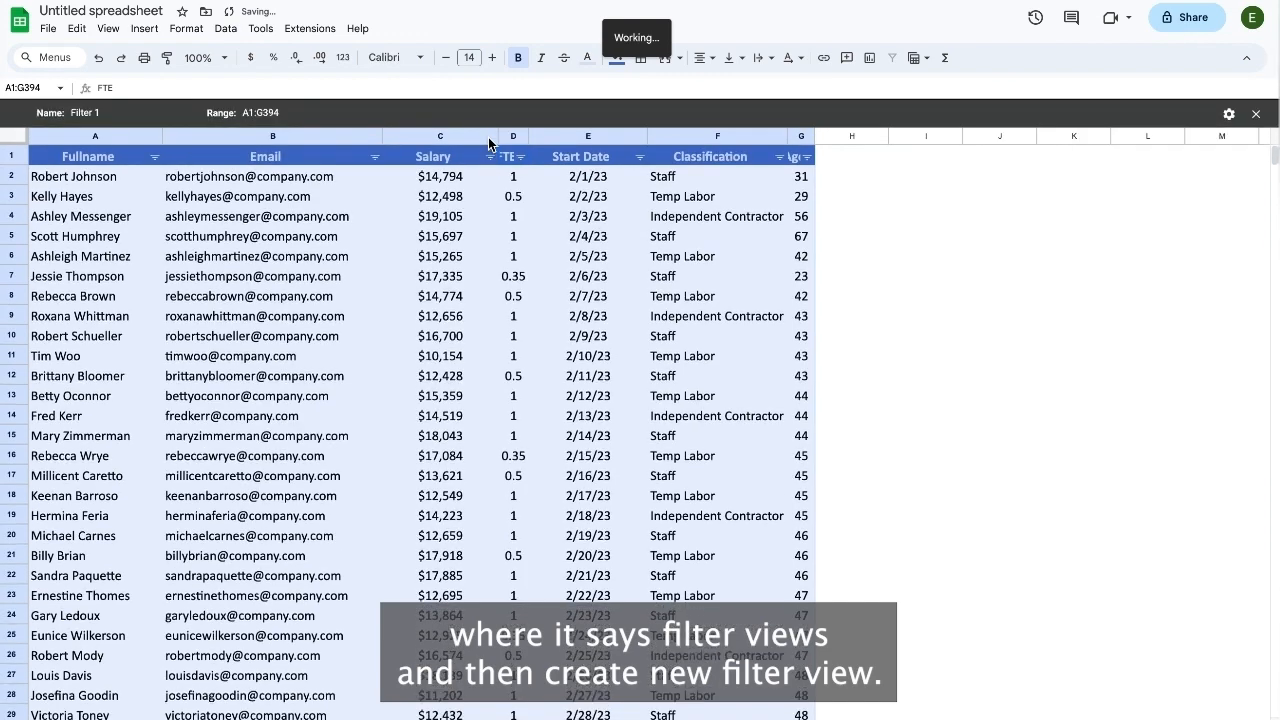
# Rename the new filter view as "Full-time Staff" and dismiss the filter view tip
pyautogui.click(89, 113)
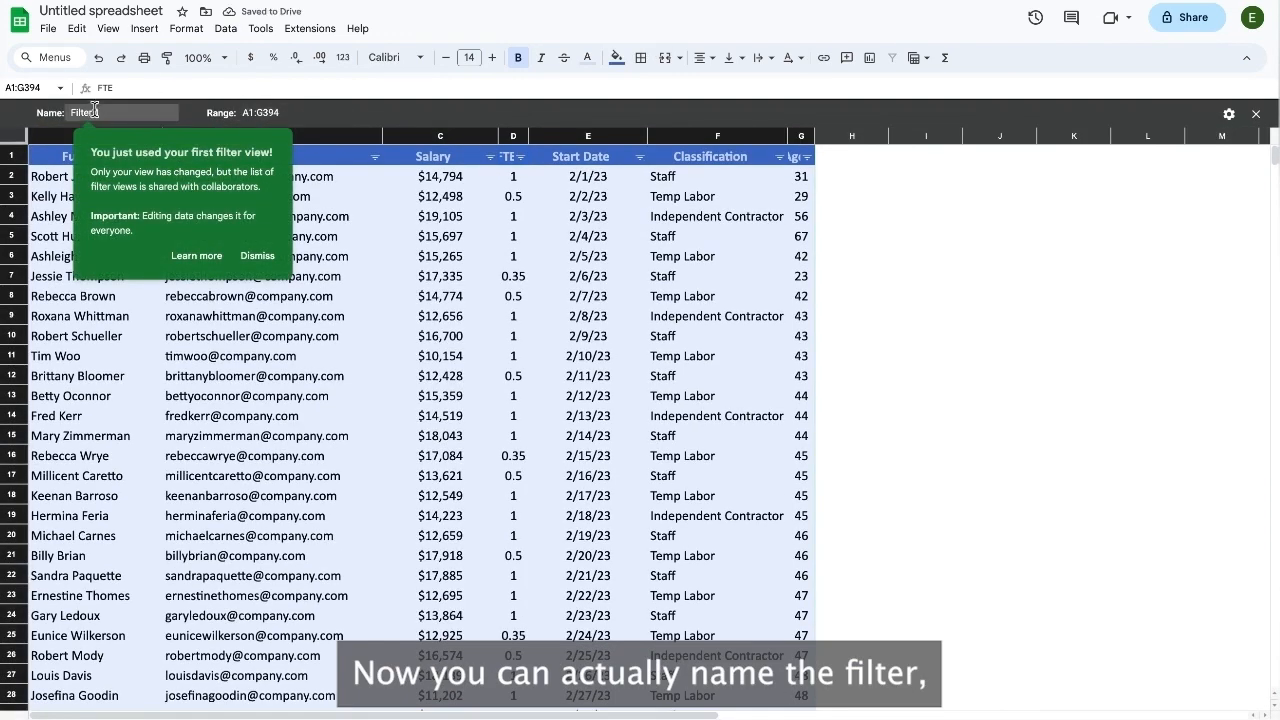
pyautogui.moveTo(120, 113); pyautogui.dragTo(35, 117)
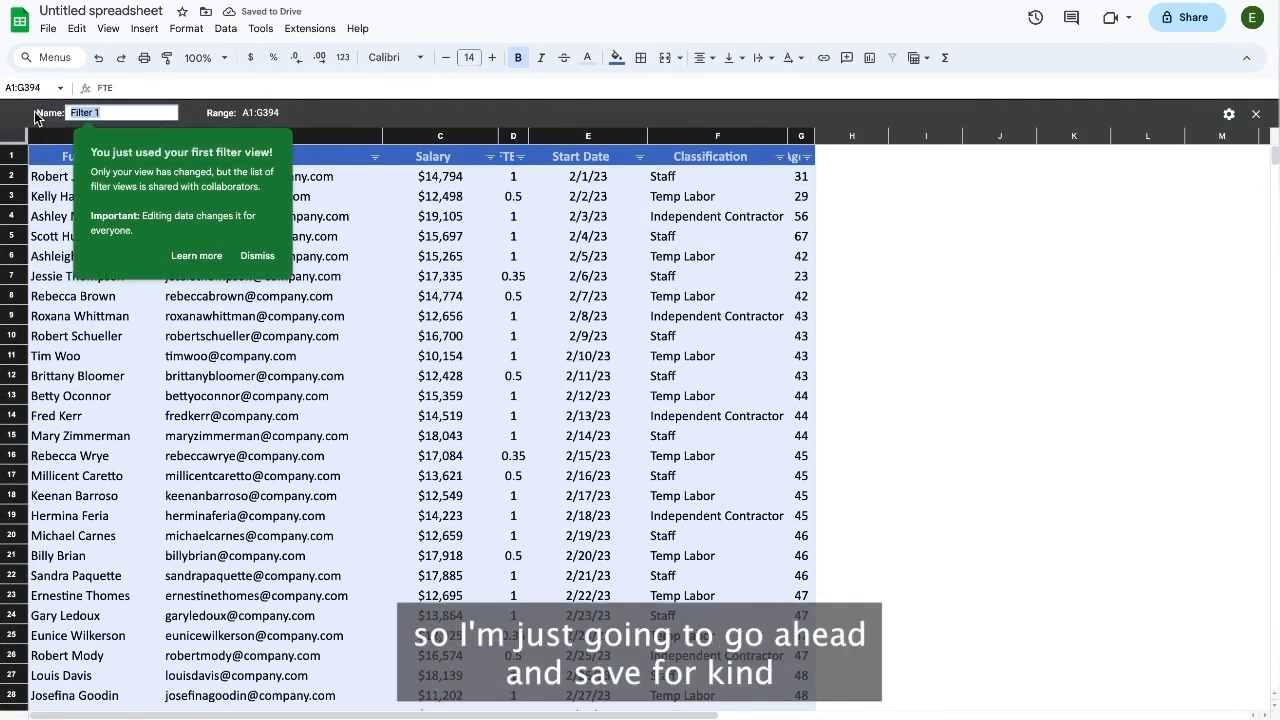
pyautogui.write('fULL-TIME')
pyautogui.press('BackSpace')
pyautogui.press('BackSpace')
pyautogui.press('BackSpace')
pyautogui.press('BackSpace')
pyautogui.press('BackSpace')
pyautogui.press('BackSpace')
pyautogui.press('BackSpace')
pyautogui.press('BackSpace')
pyautogui.press('BackSpace')
pyautogui.write('Fu')
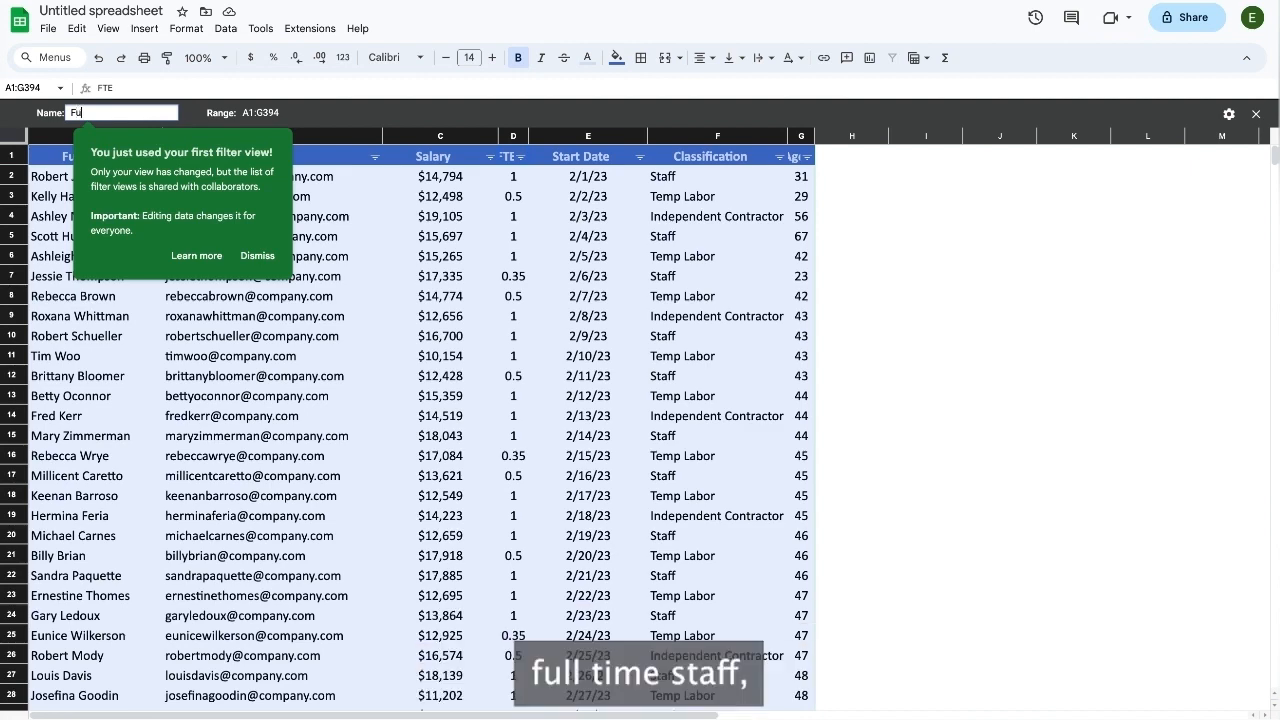
pyautogui.write('ll-time sTAFF')
pyautogui.press('BackSpace')
pyautogui.press('BackSpace')
pyautogui.press('BackSpace')
pyautogui.press('BackSpace')
pyautogui.press('BackSpace')
pyautogui.write('Staff')
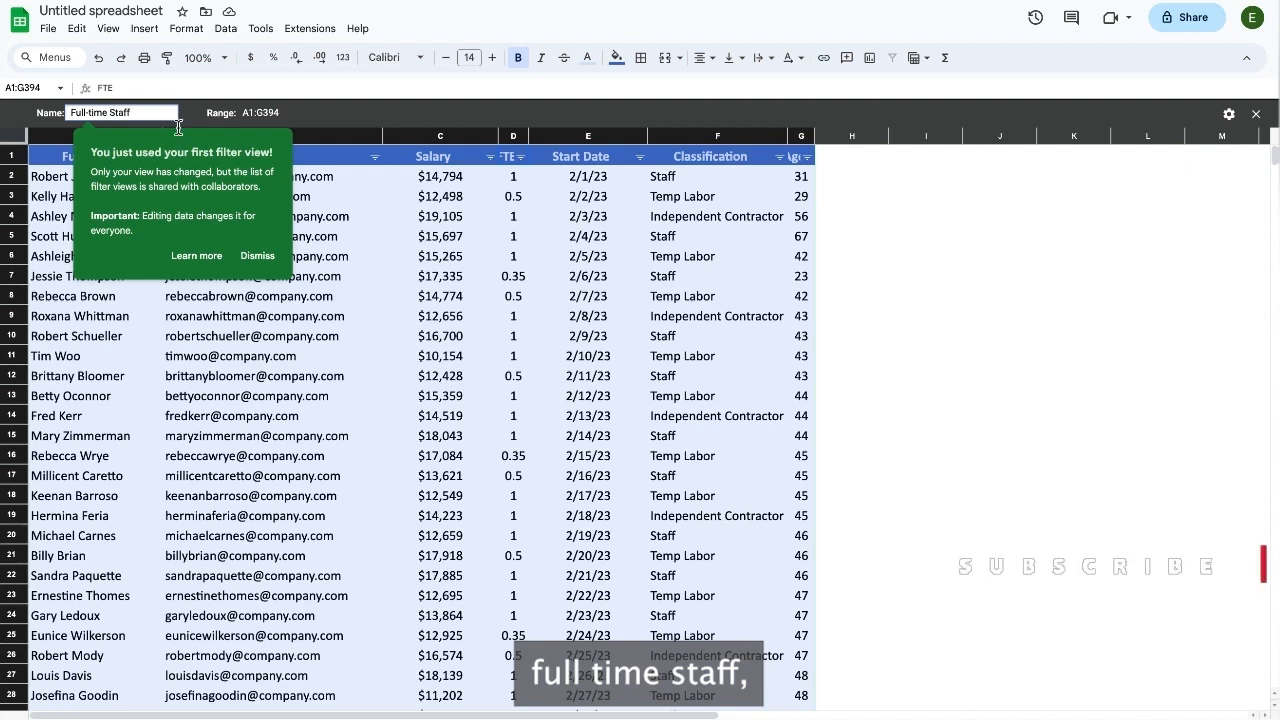
pyautogui.click(262, 257)
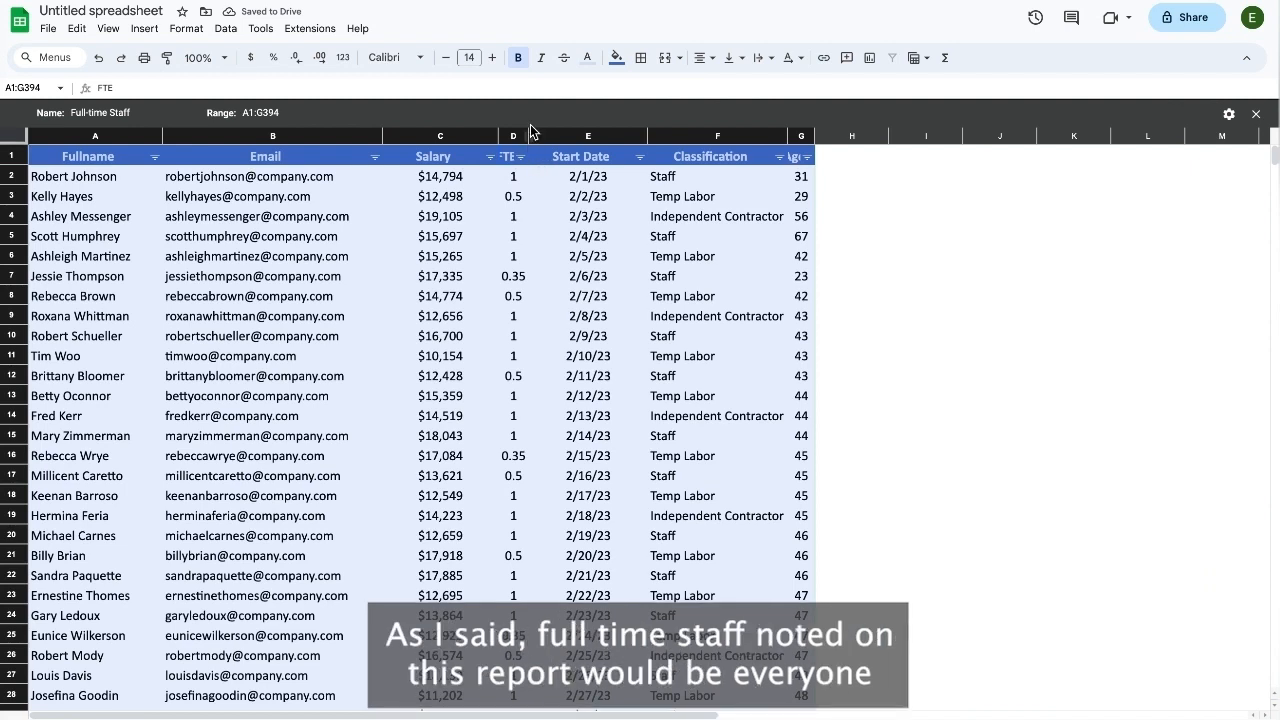
# Widen the FTE column slightly and filter it by values to show only rows with an FTE of 1
pyautogui.moveTo(528, 136); pyautogui.dragTo(554, 131)
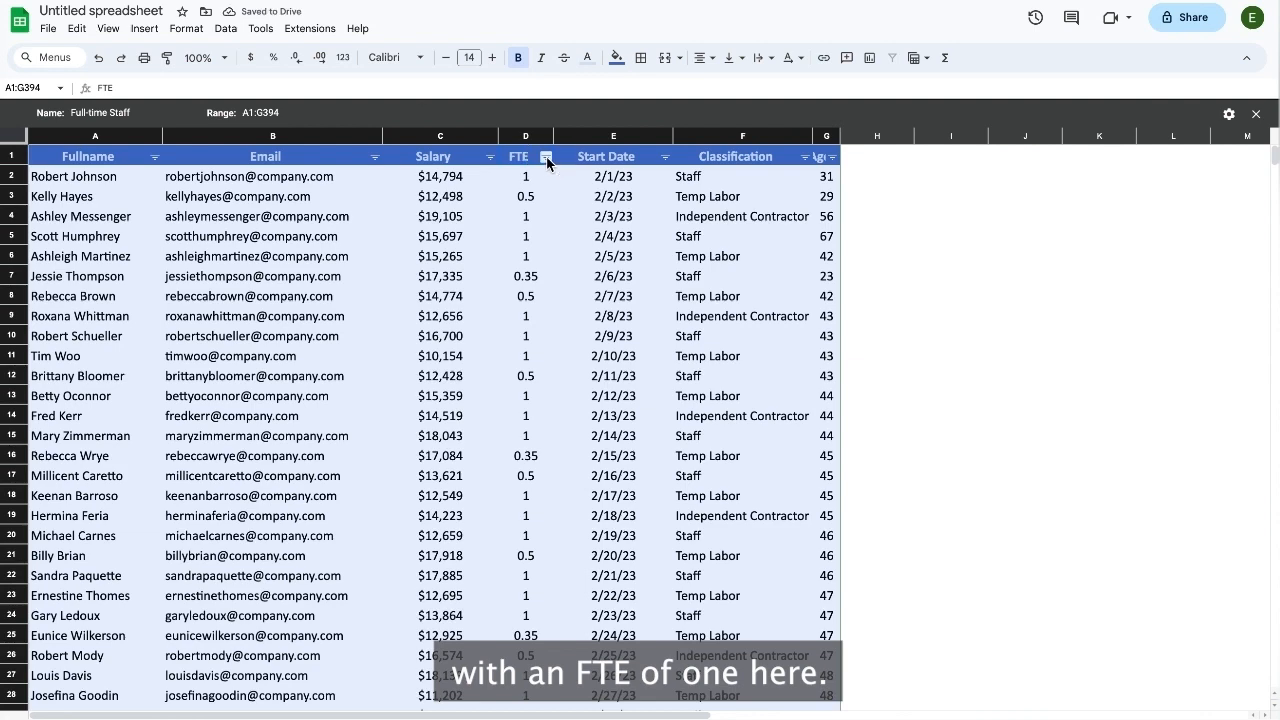
pyautogui.click(546, 157)
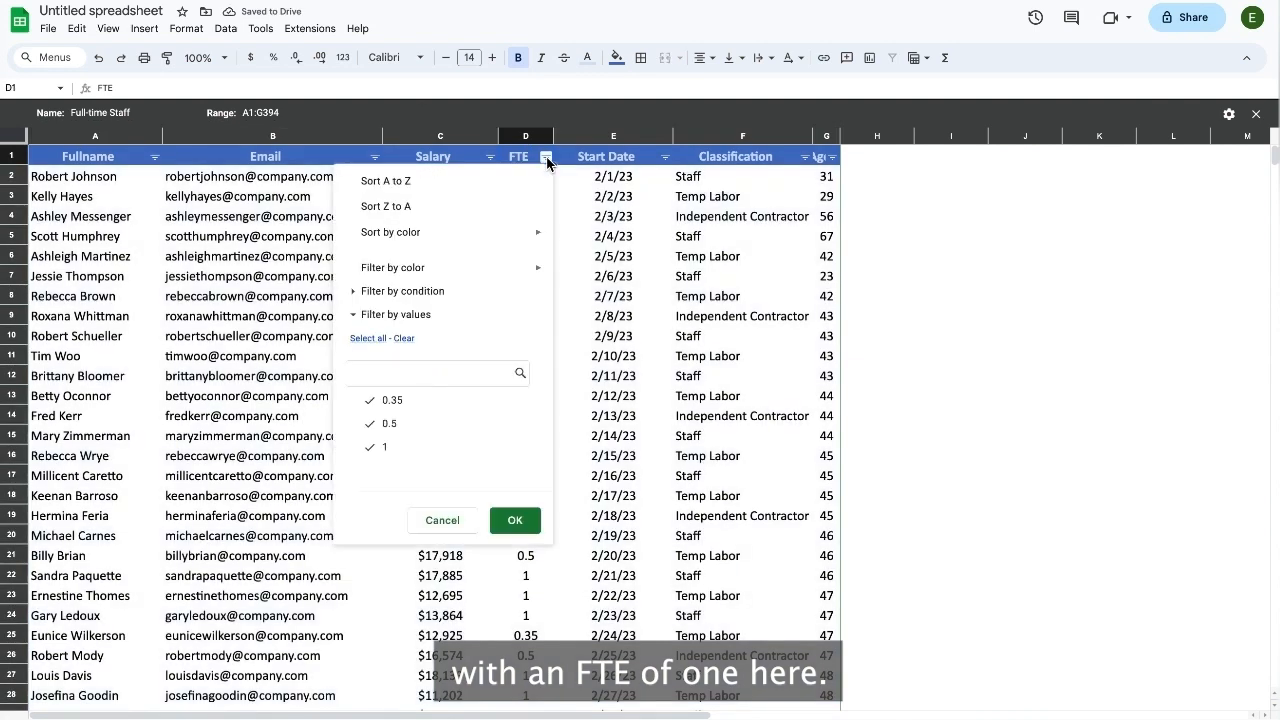
pyautogui.click(404, 338)
pyautogui.click(394, 445)
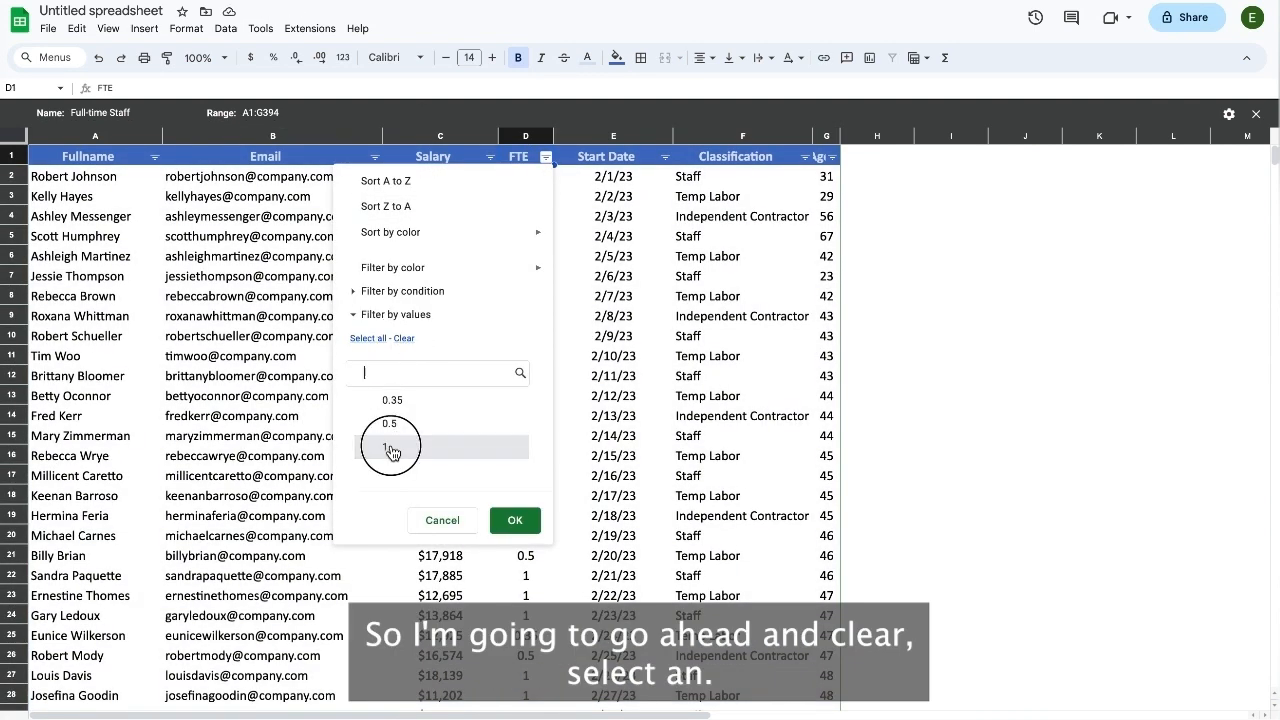
pyautogui.click(515, 521)
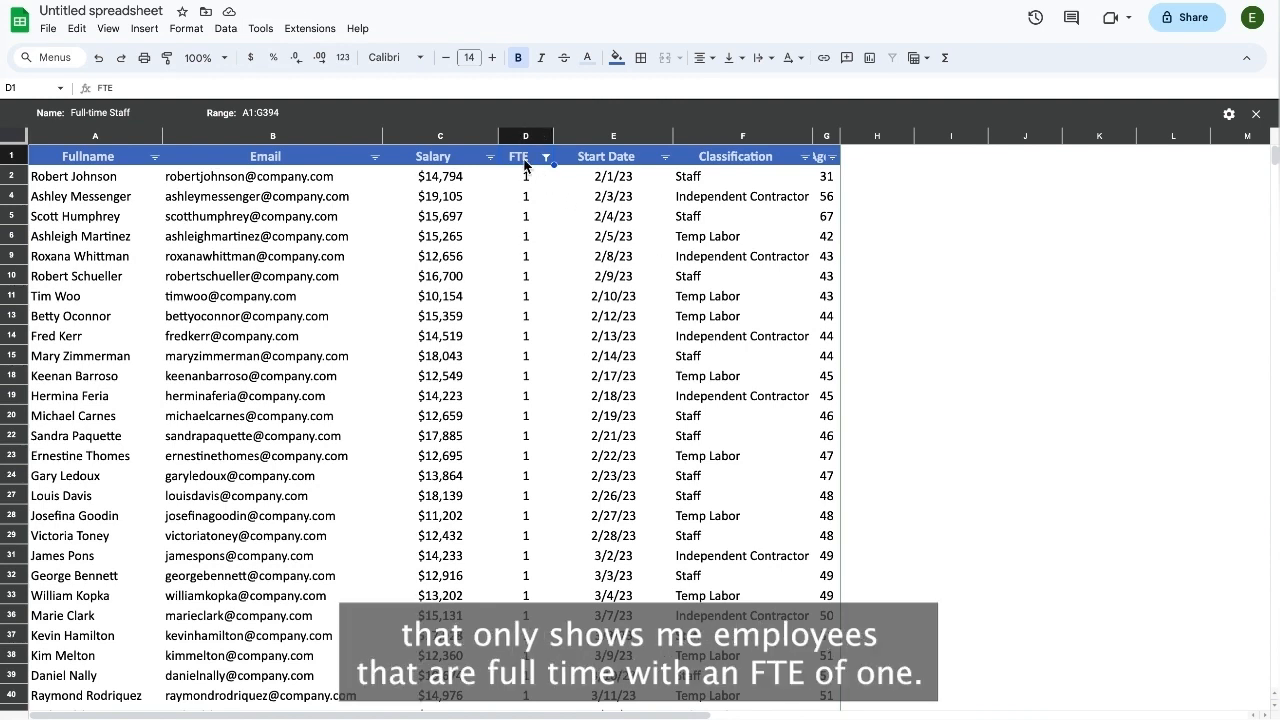
# Create another filter view in addition to the Full-time Staff view
pyautogui.click(226, 30)
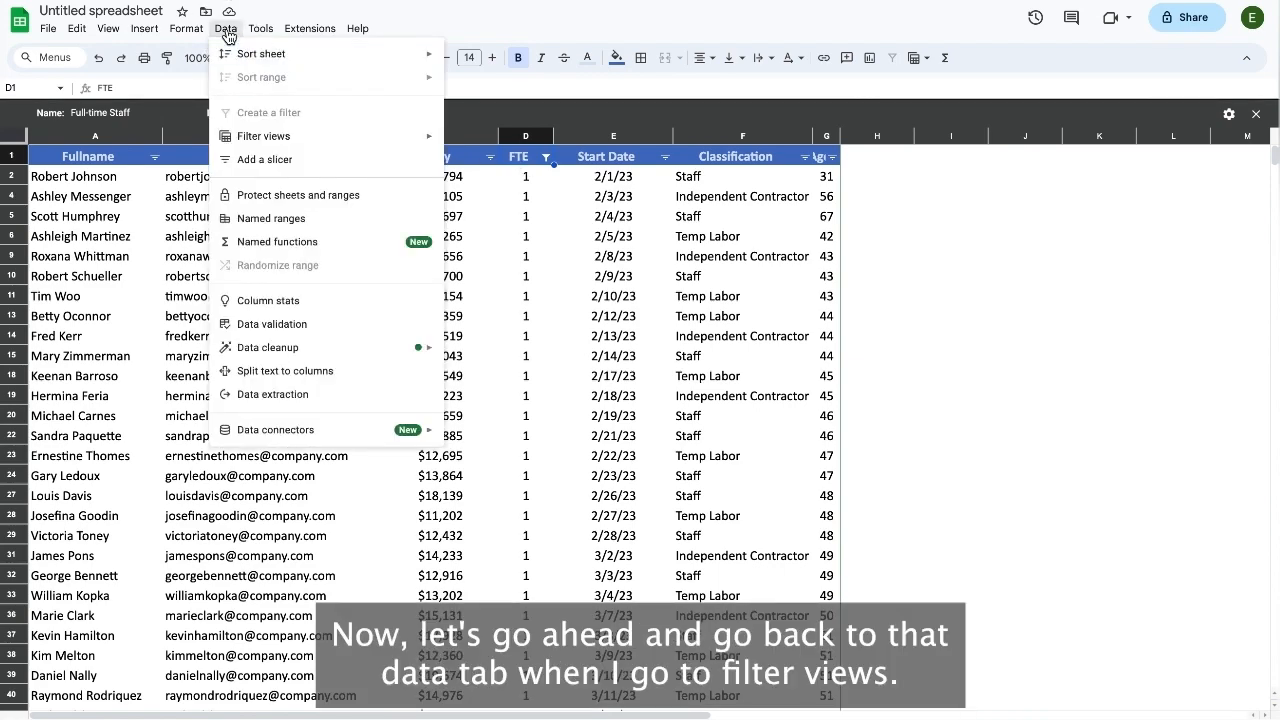
pyautogui.moveTo(223, 136)
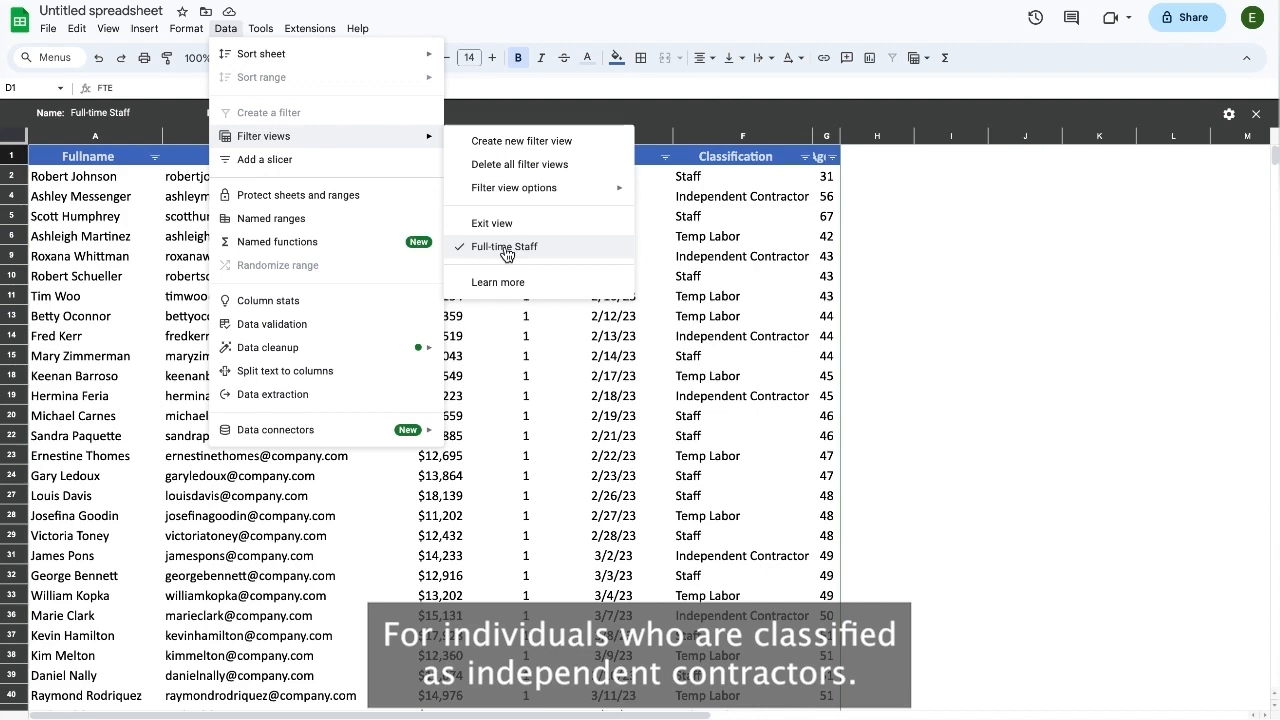
pyautogui.click(520, 145)
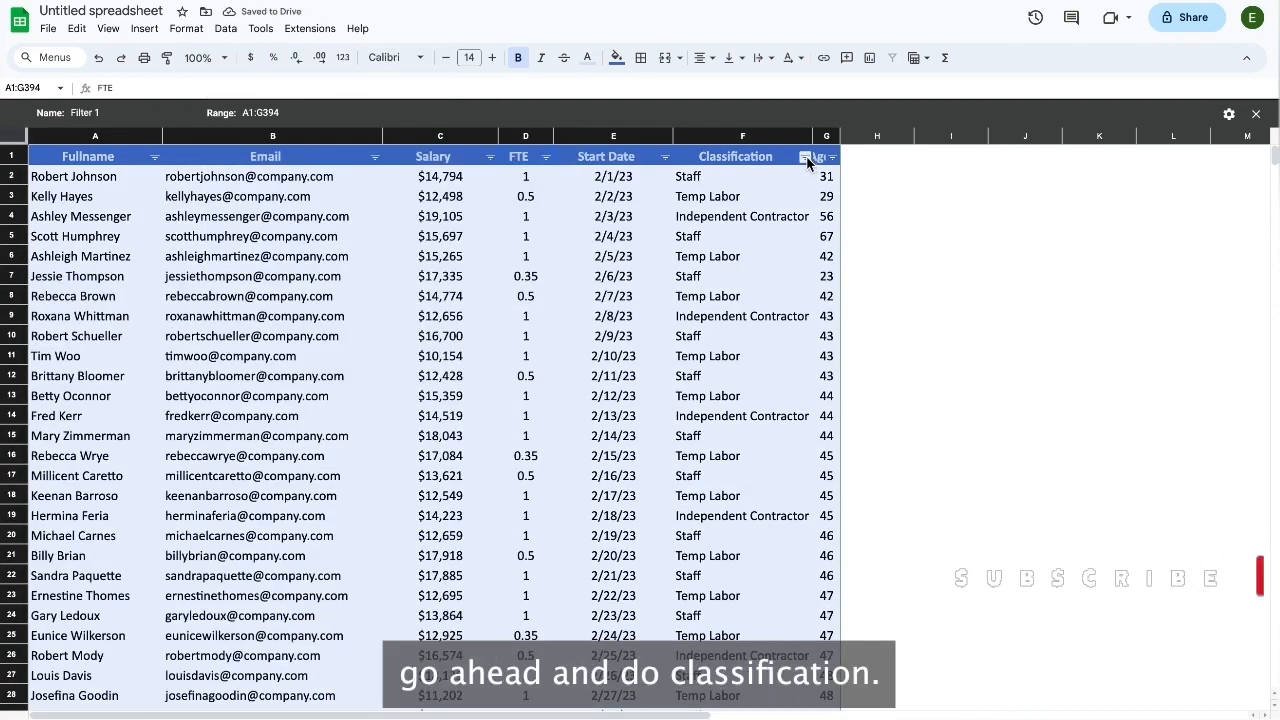
# Filter the Classification column to show only Independent Contractor, and widen the Age column to fit its header
pyautogui.click(806, 158)
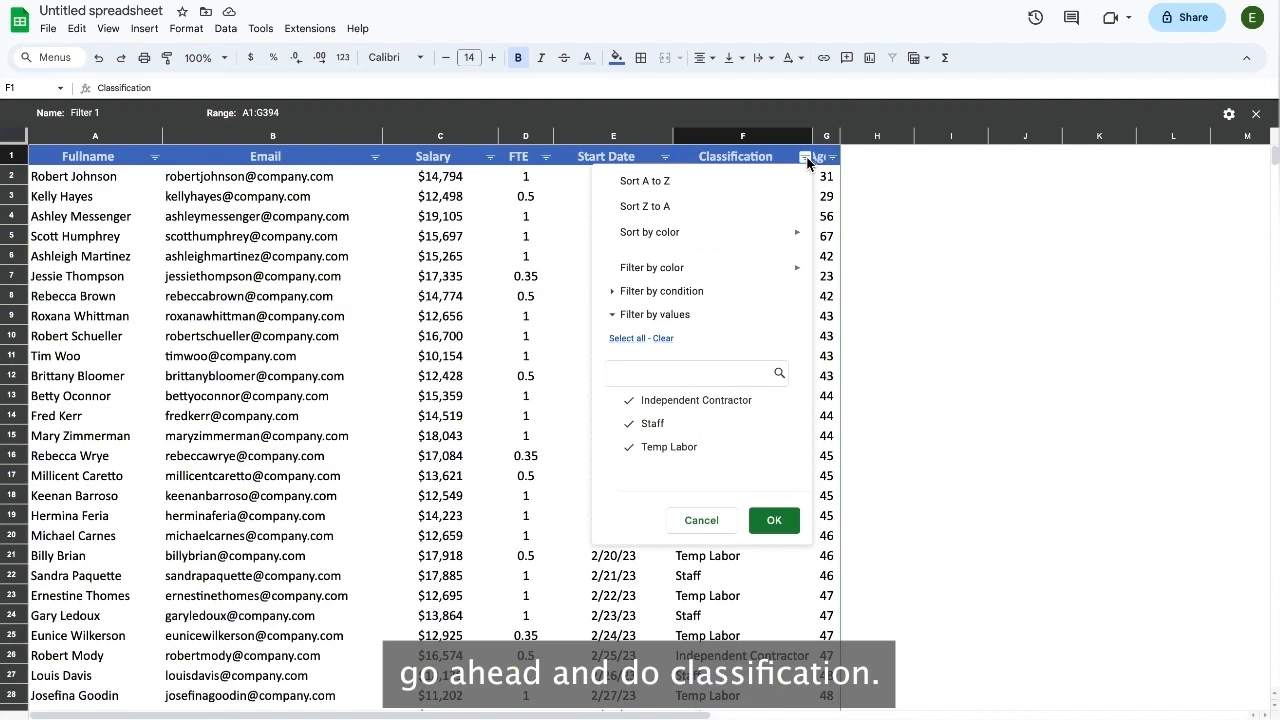
pyautogui.click(665, 340)
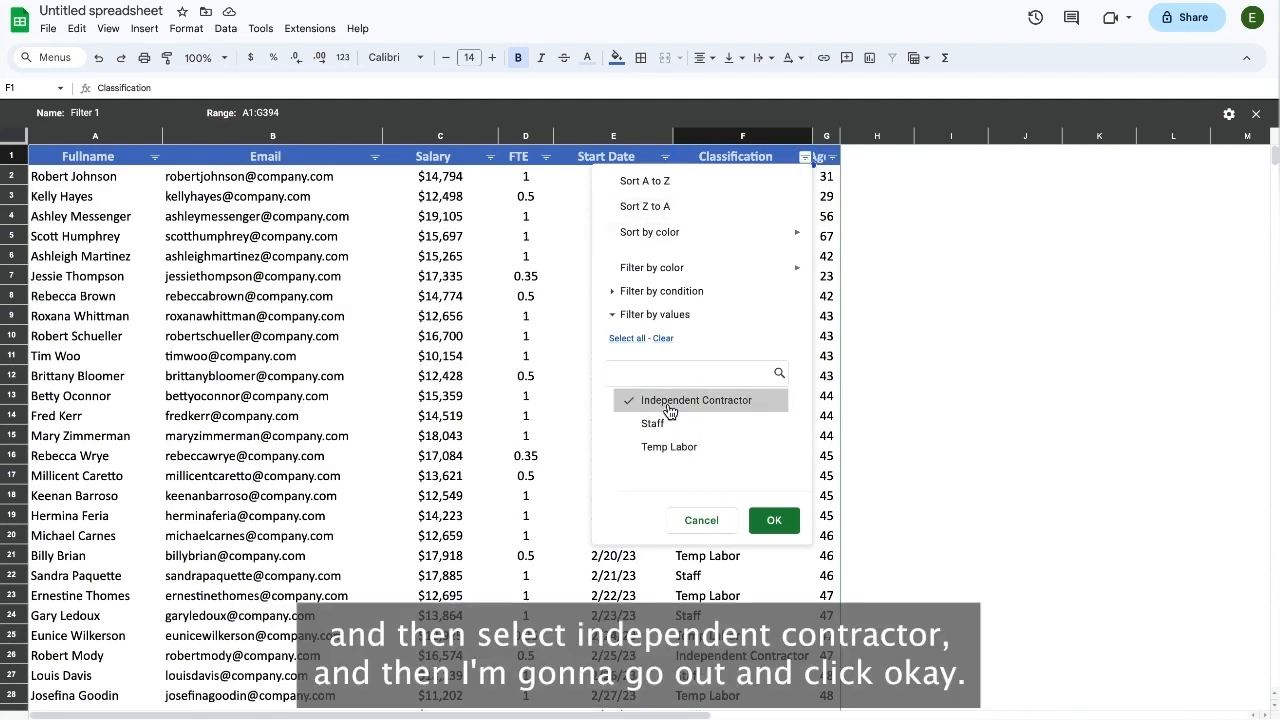
pyautogui.click(786, 527)
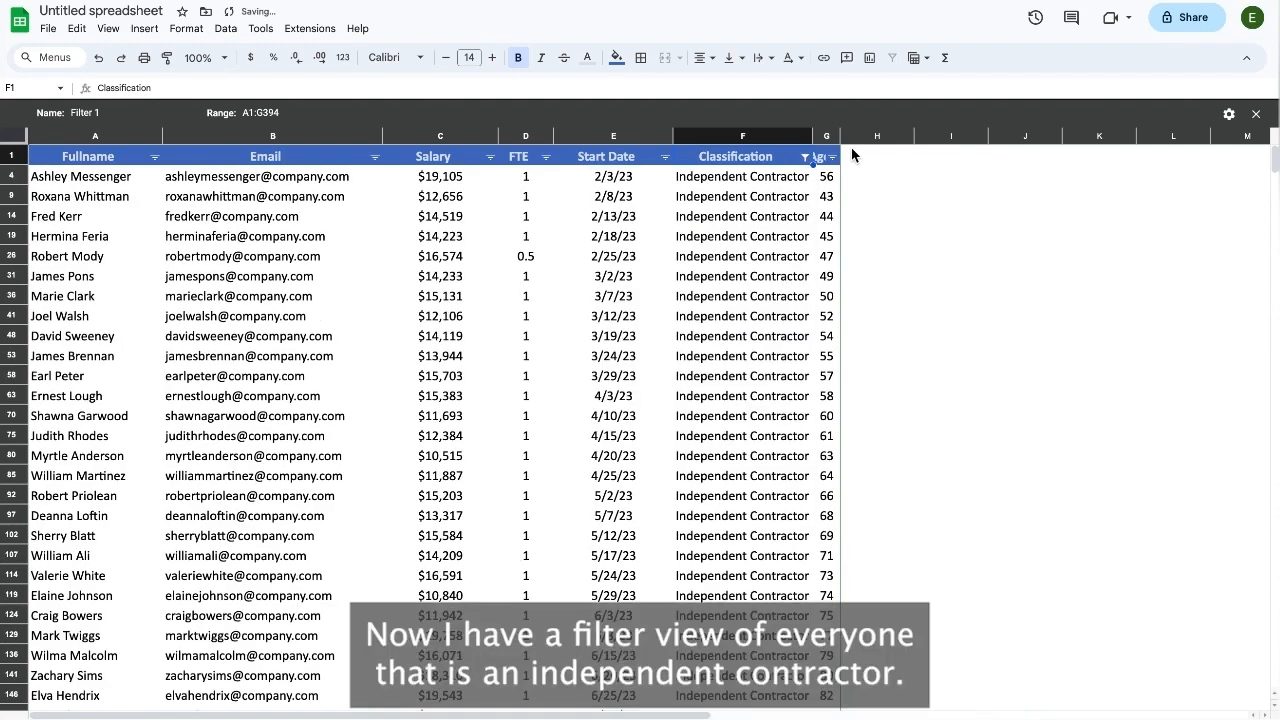
pyautogui.moveTo(840, 135); pyautogui.dragTo(876, 135)
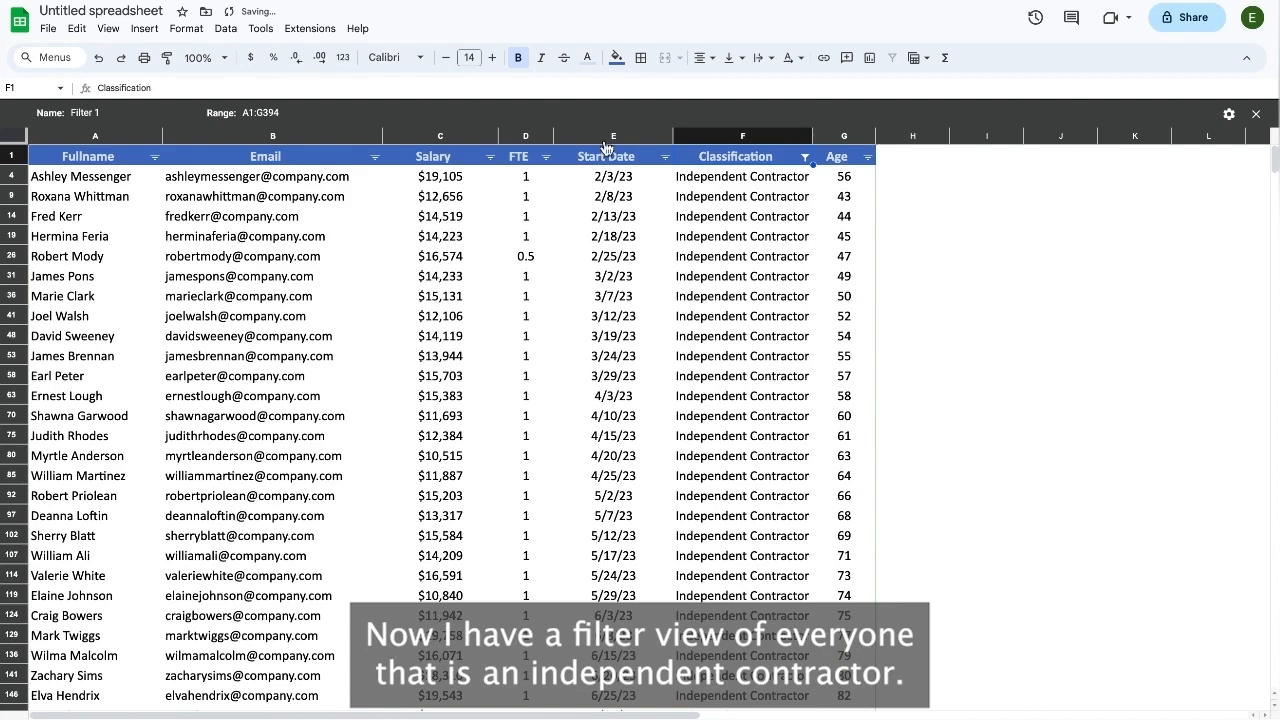
# Rename the independent contractor filter view as "1099s"
pyautogui.click(118, 112)
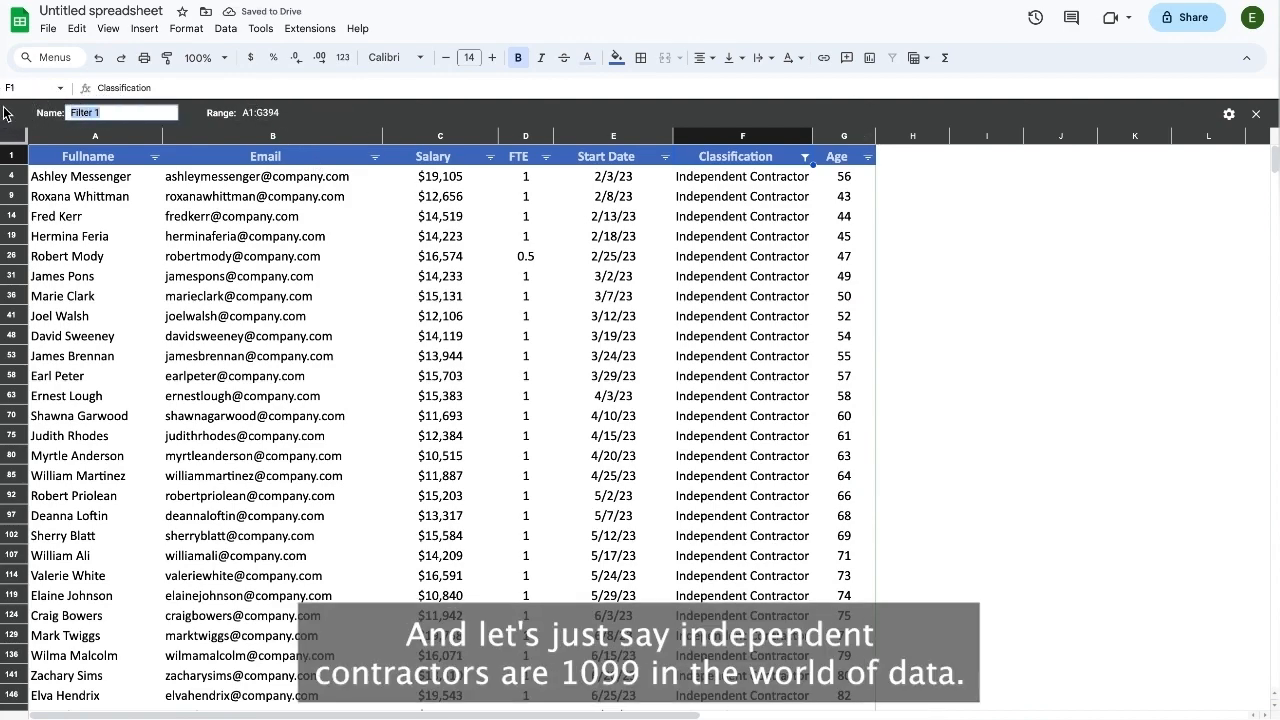
pyautogui.write('10')
pyautogui.write('99')
pyautogui.write('5')
pyautogui.press('BackSpace')
pyautogui.write('s')
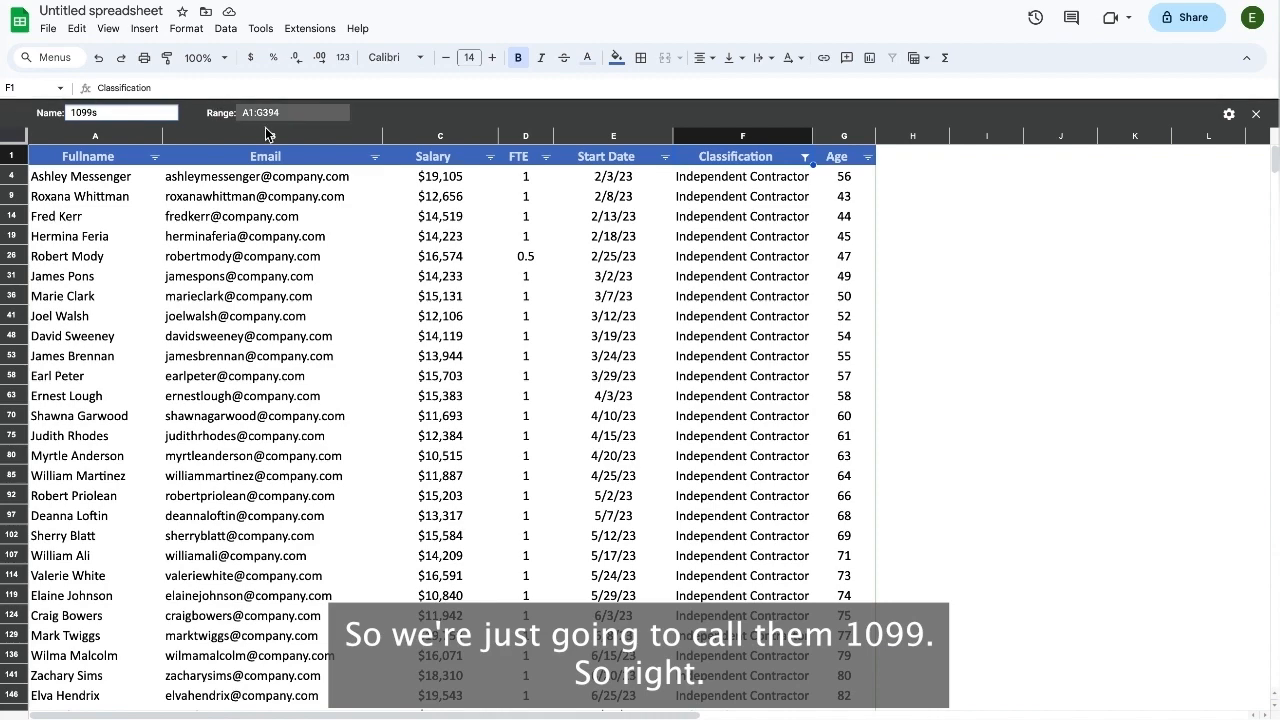
pyautogui.click(868, 278)
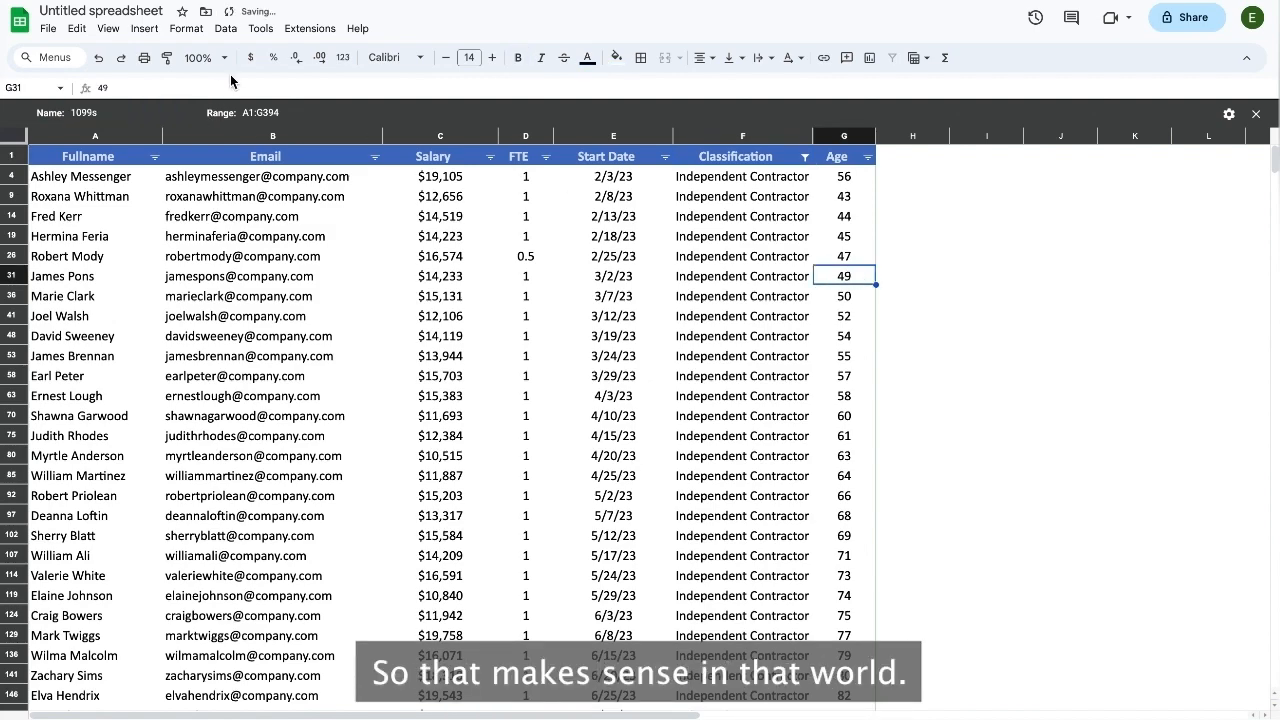
# Leave the current filter view and reopen the saved 1099s filter view
pyautogui.click(226, 30)
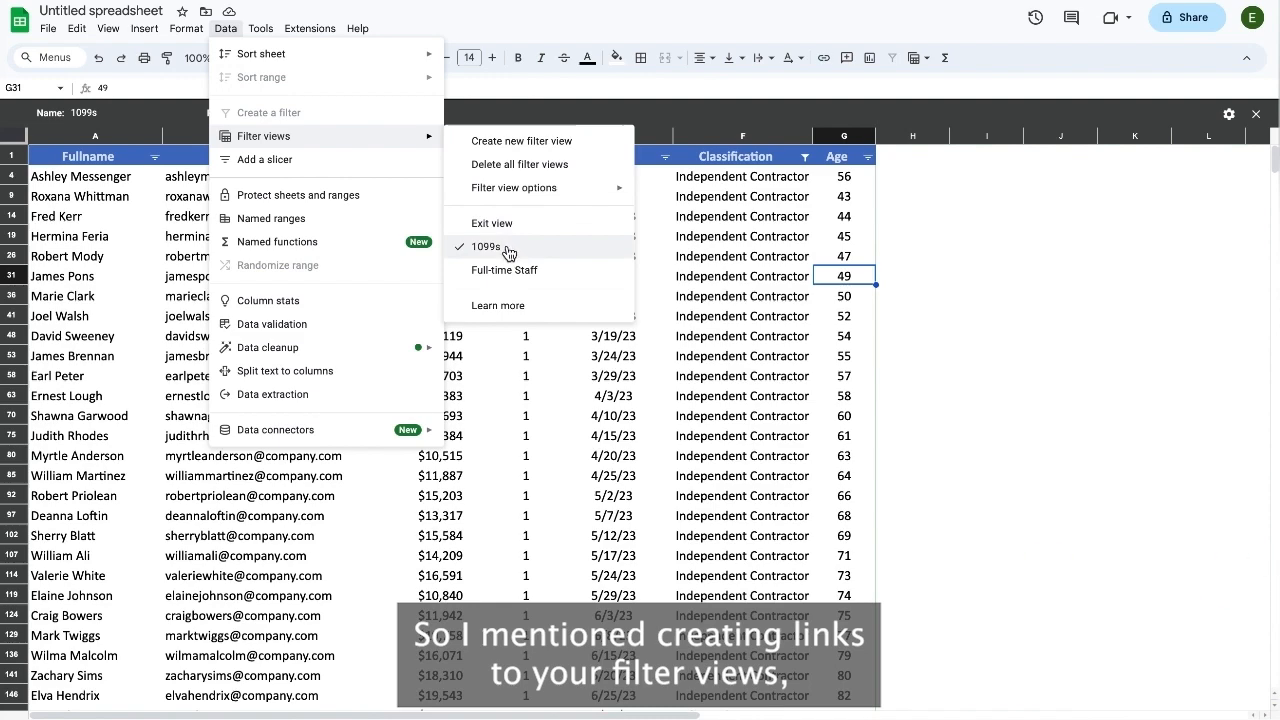
pyautogui.click(968, 214)
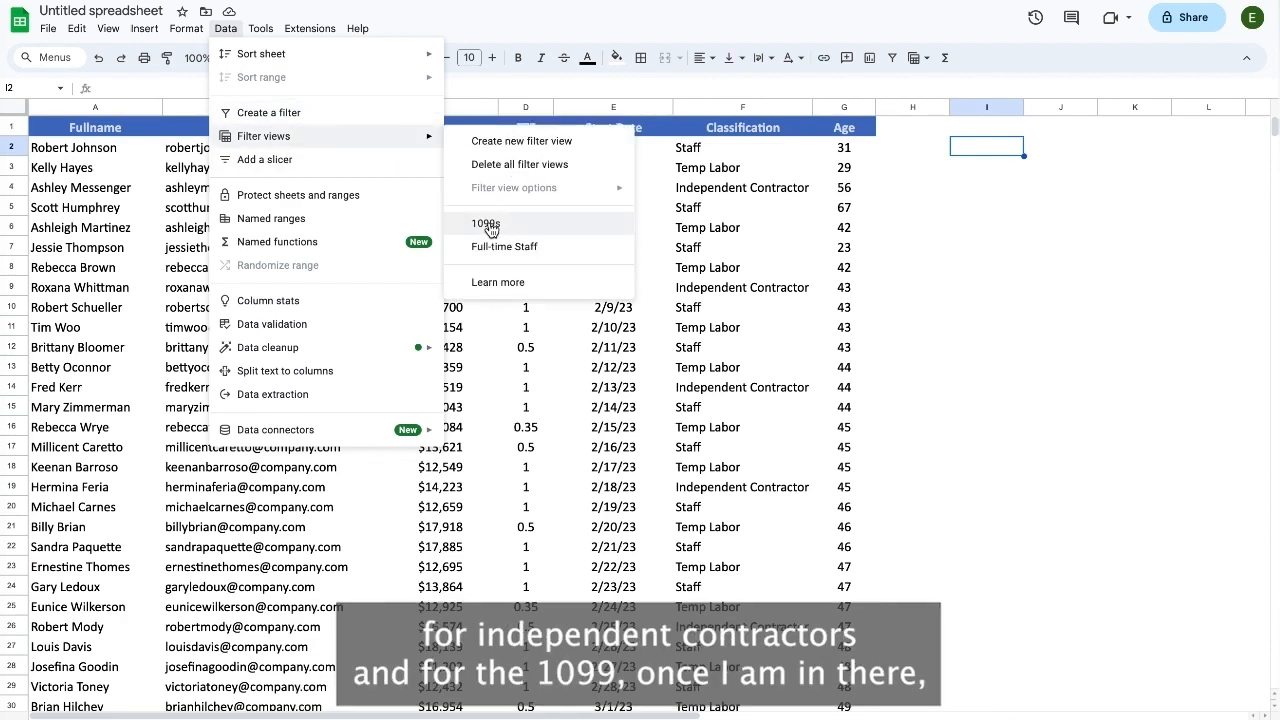
pyautogui.click(488, 225)
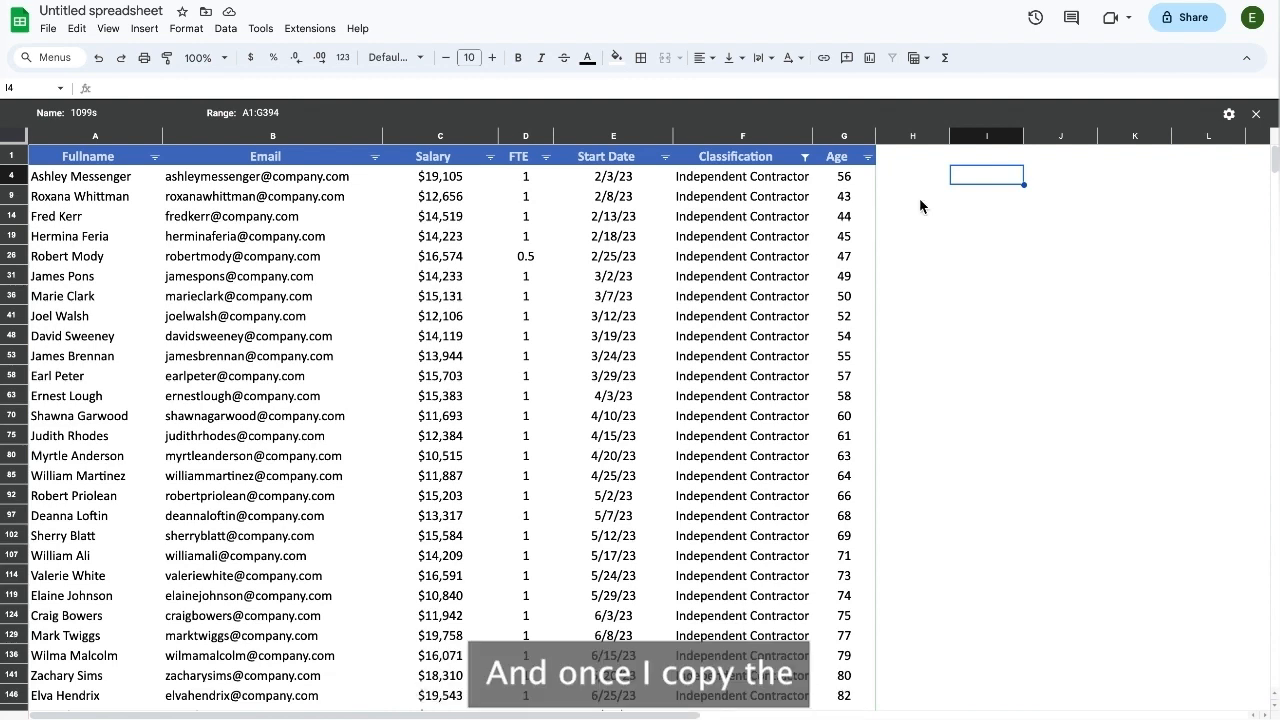
# Insert a link in cell I4 using the copied filter view URL, with "1099s" as the display text
pyautogui.click(980, 177)
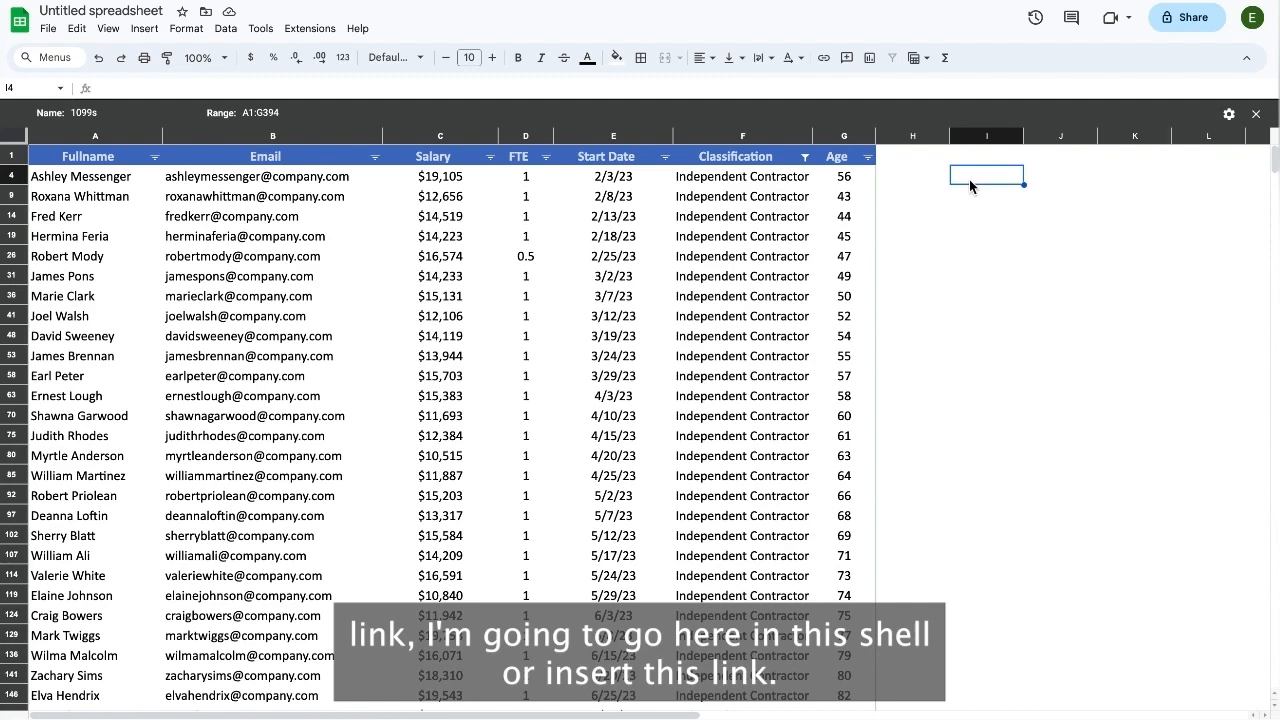
pyautogui.rightClick(970, 185)
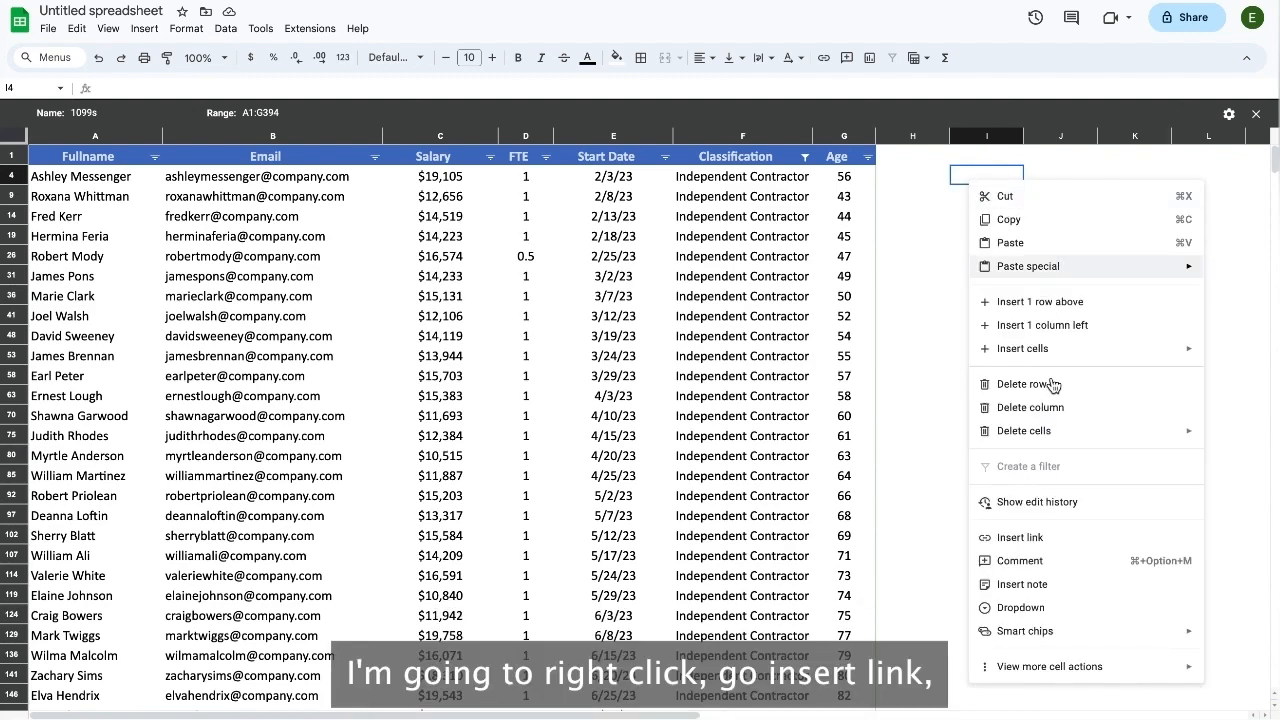
pyautogui.click(1034, 540)
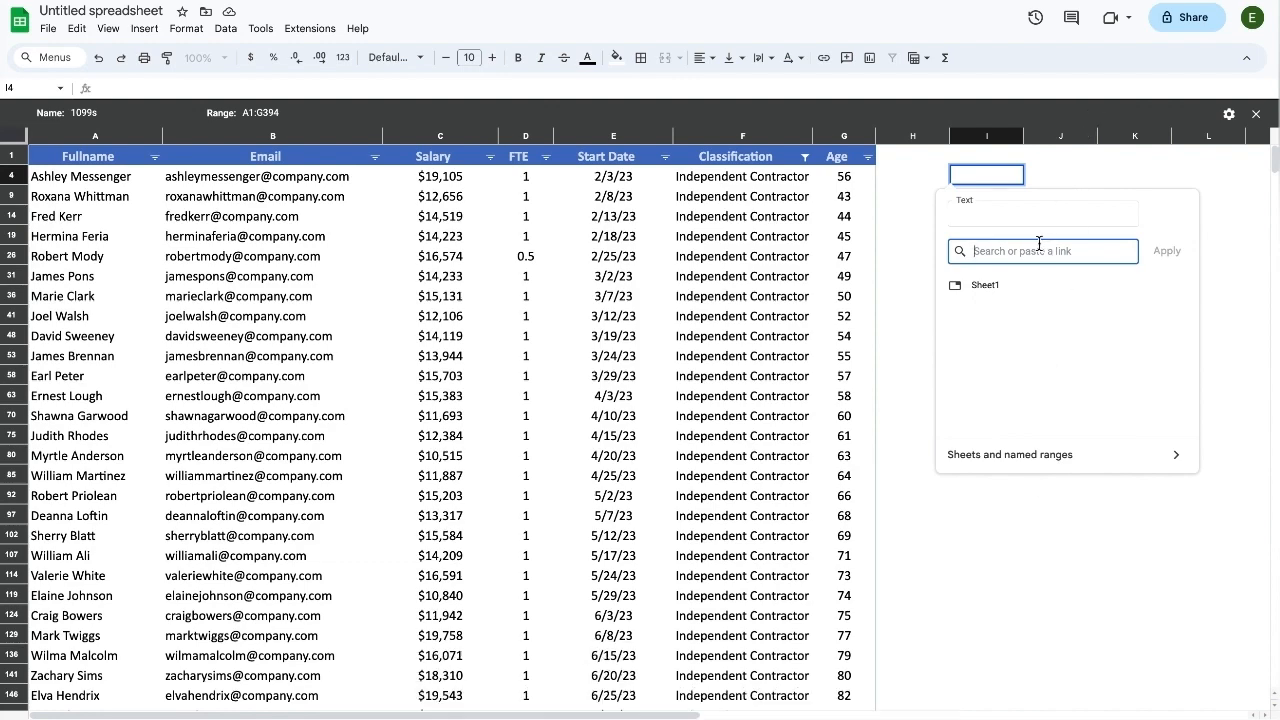
pyautogui.hotkey('ctrl', 'v')
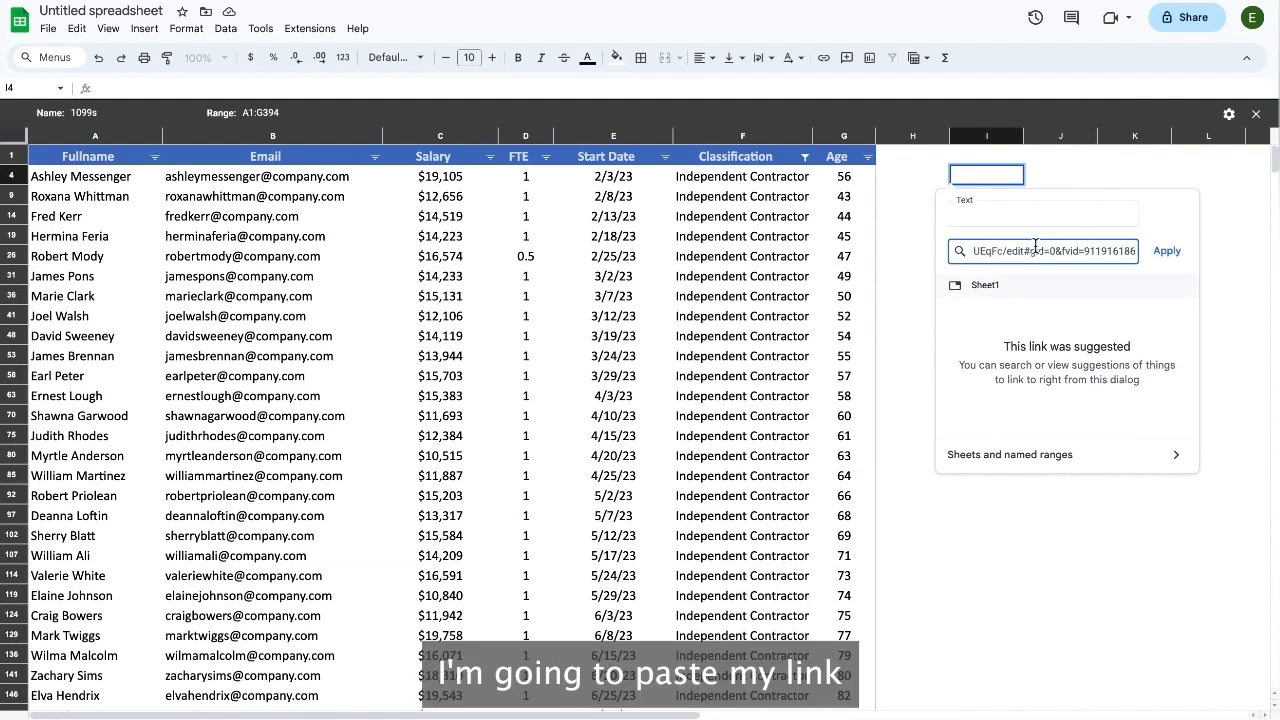
pyautogui.click(993, 216)
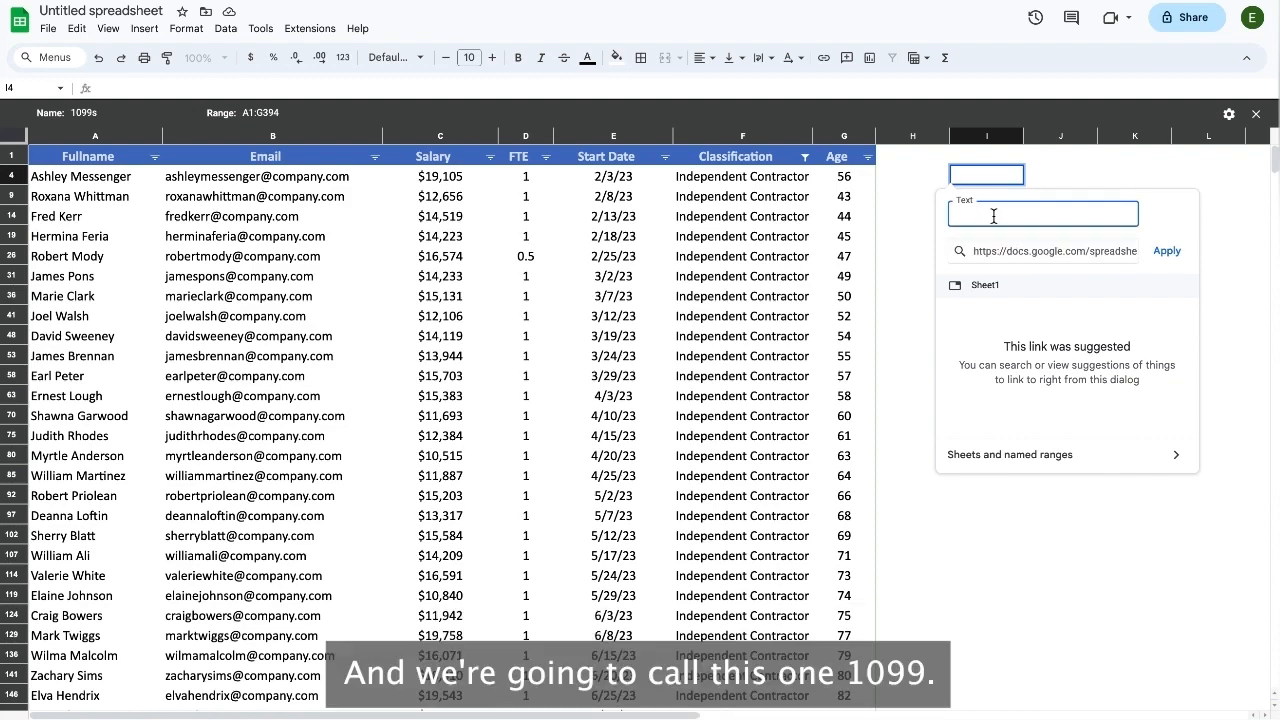
pyautogui.write('1099s')
pyautogui.click(1167, 251)
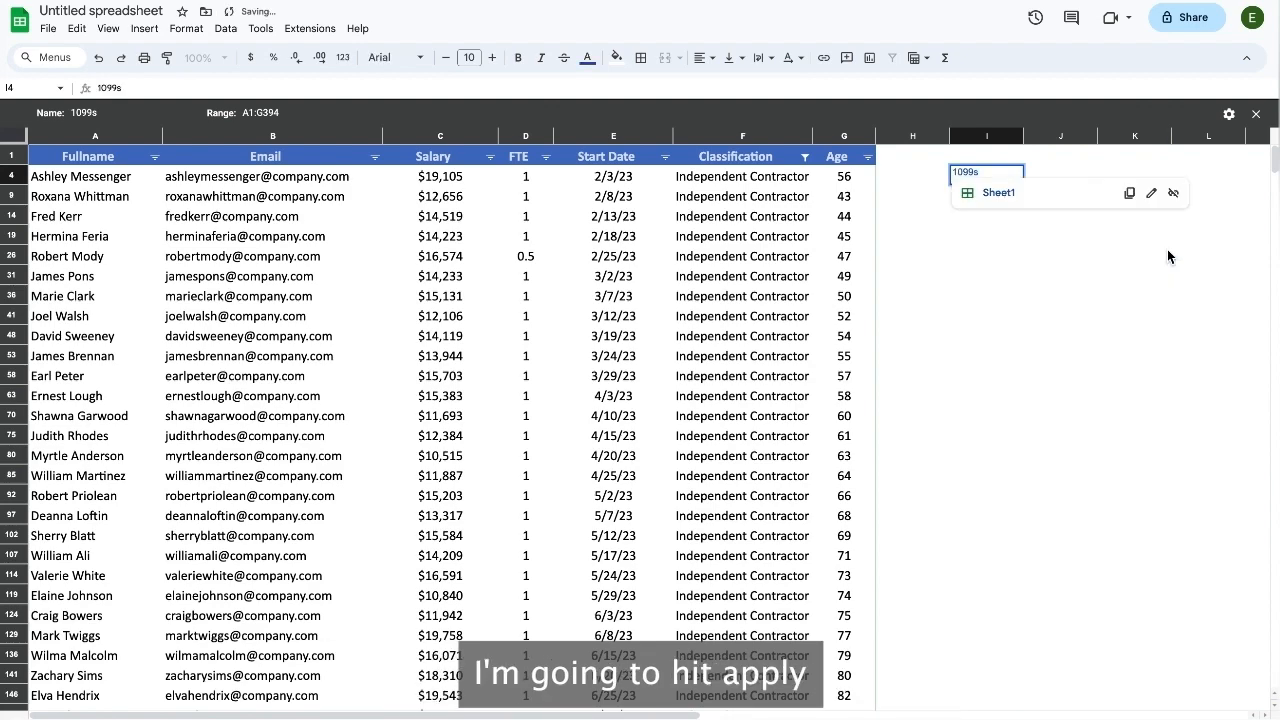
# Exit the 1099s filter view and test the link in cell I4 by following it back to the filtered data
pyautogui.click(1050, 238)
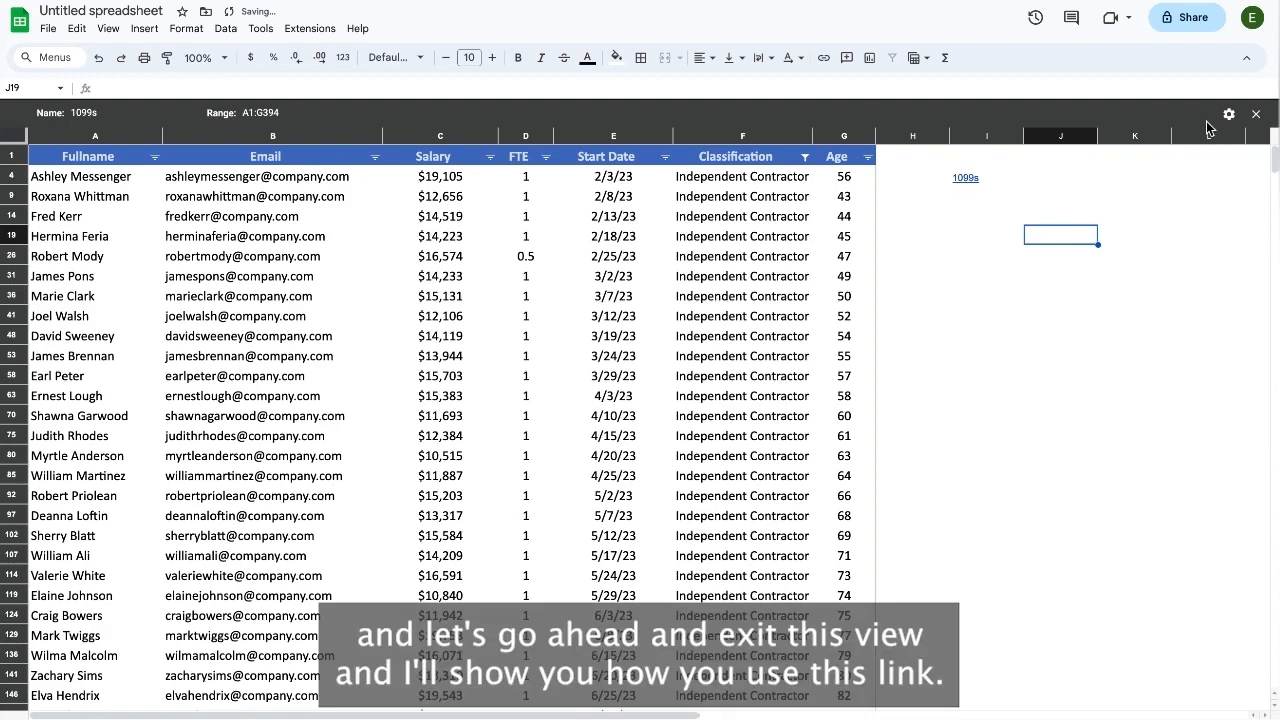
pyautogui.click(1257, 116)
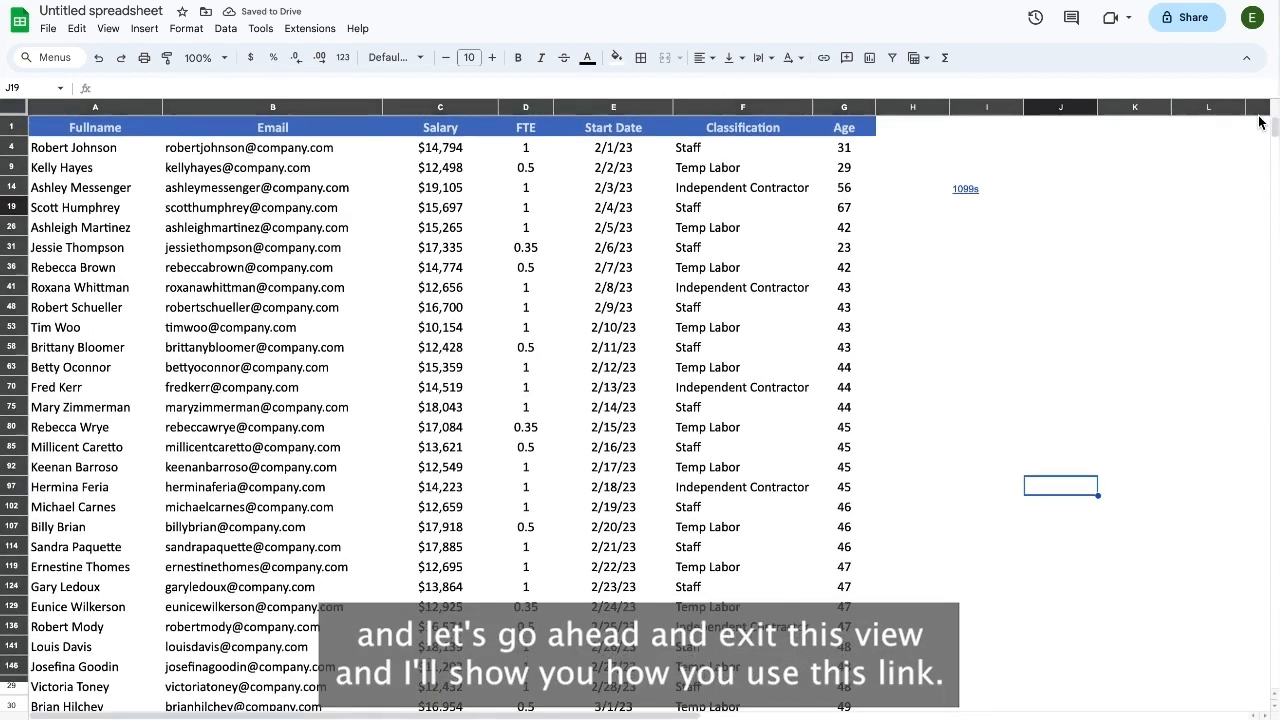
pyautogui.click(965, 190)
pyautogui.click(1006, 212)
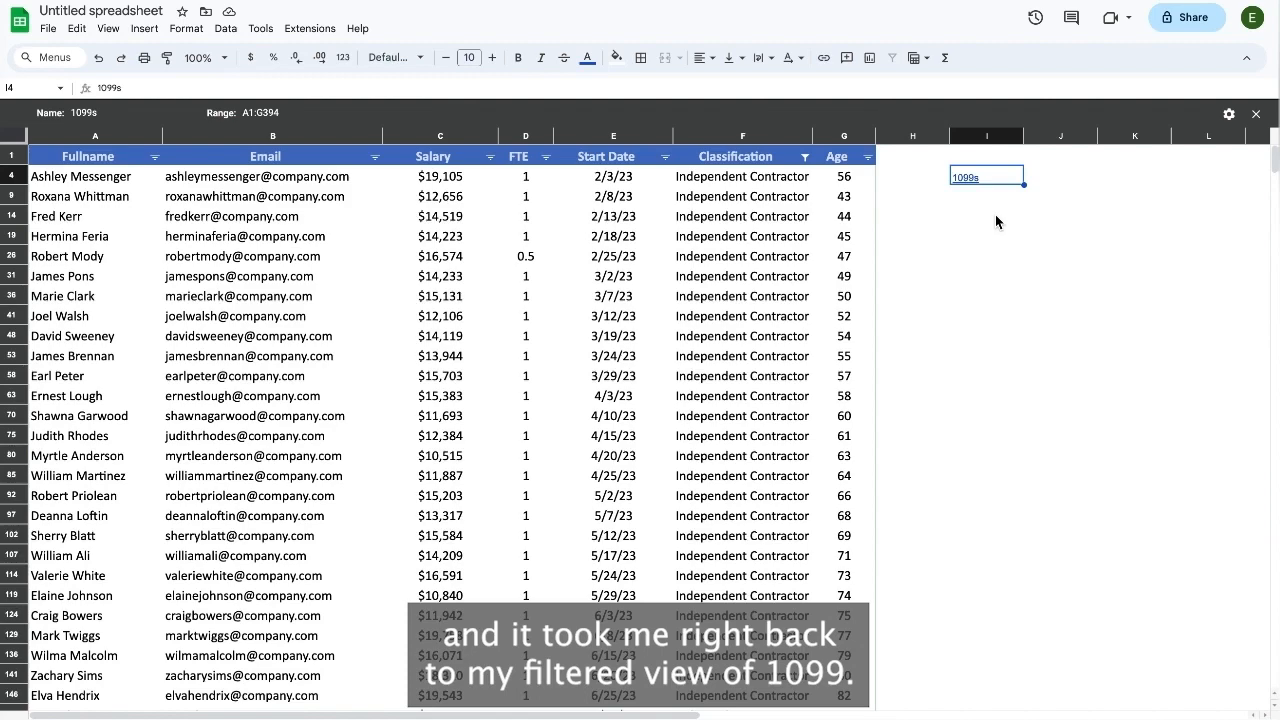
pyautogui.click(995, 214)
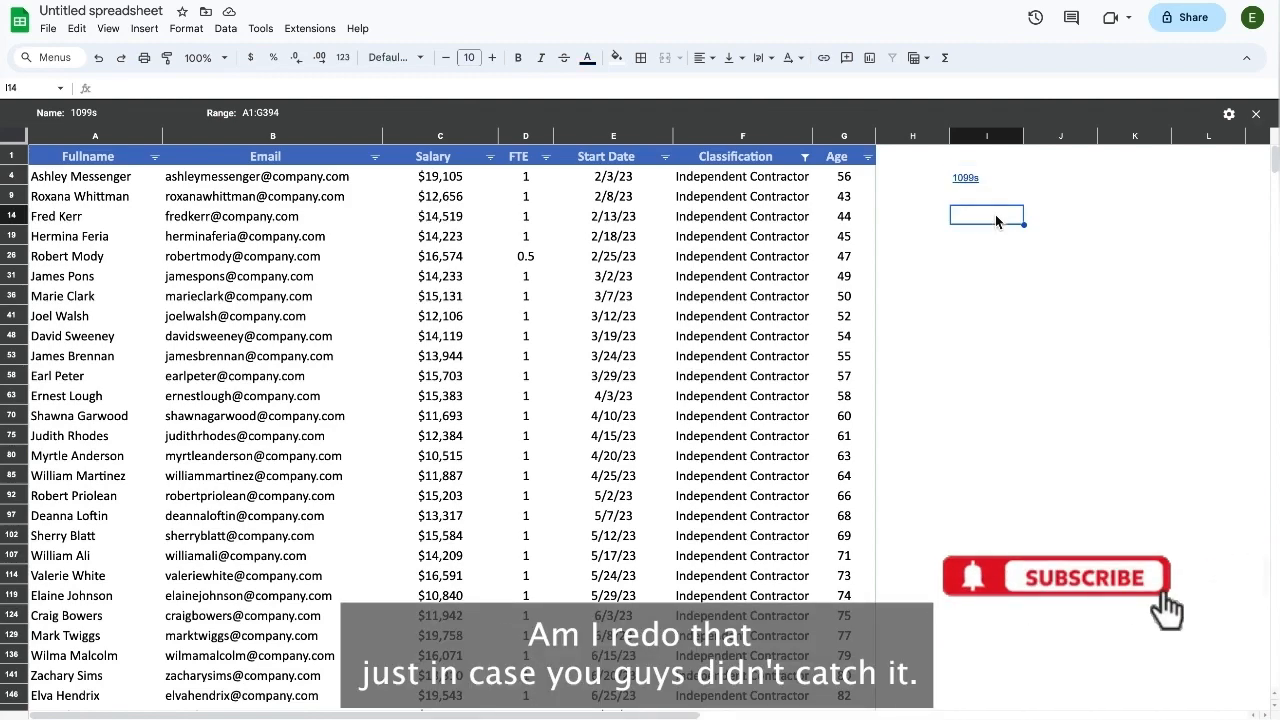
# Close the 1099s filter view once more and reopen it through its cell link
pyautogui.click(1256, 113)
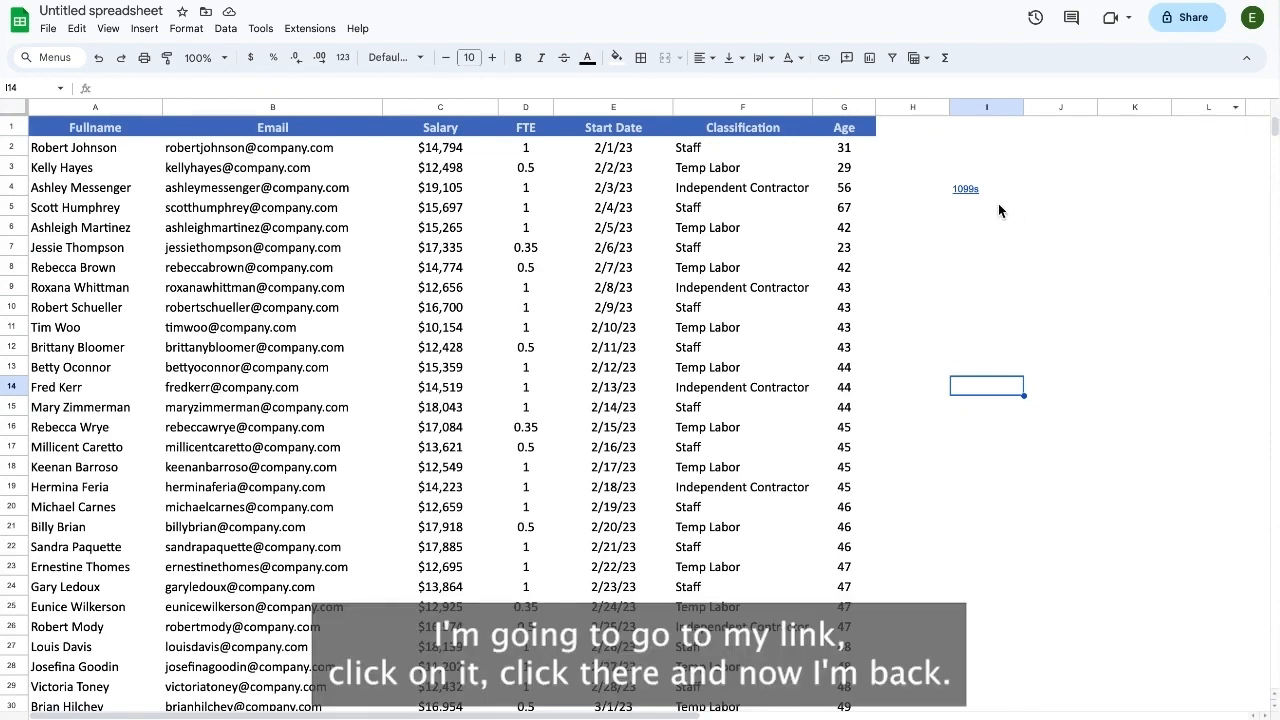
pyautogui.click(967, 192)
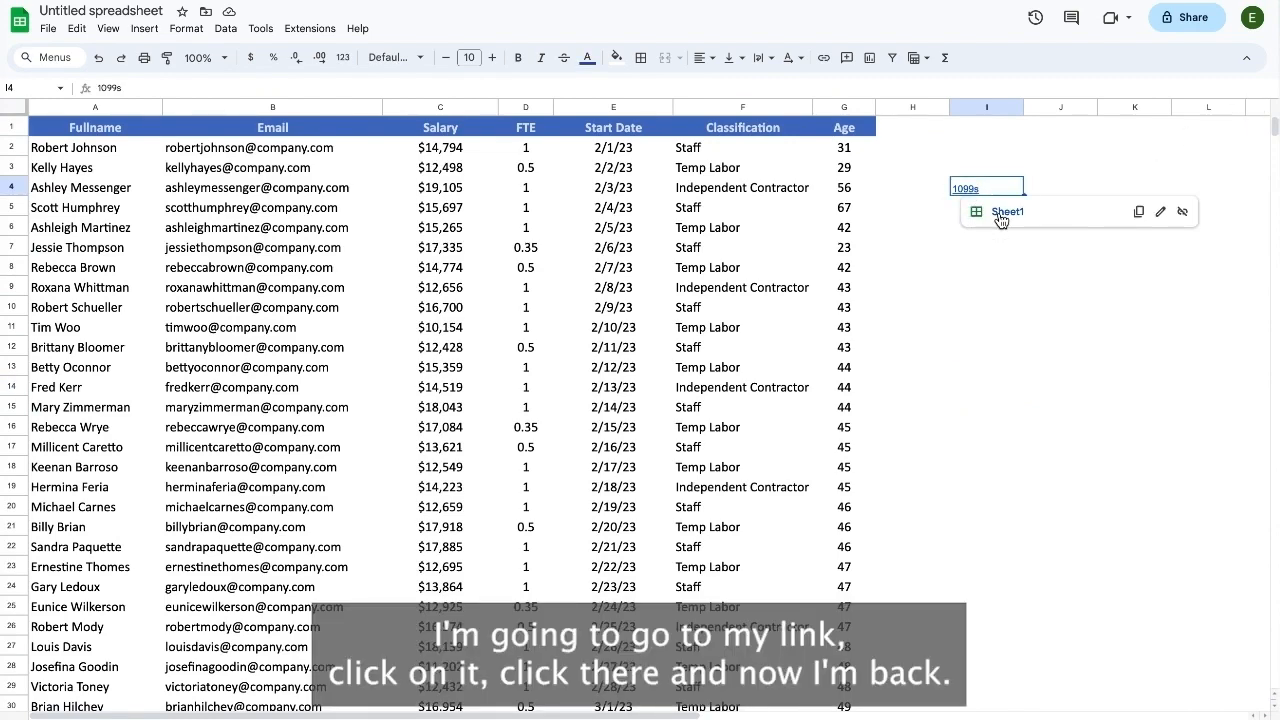
pyautogui.click(1000, 216)
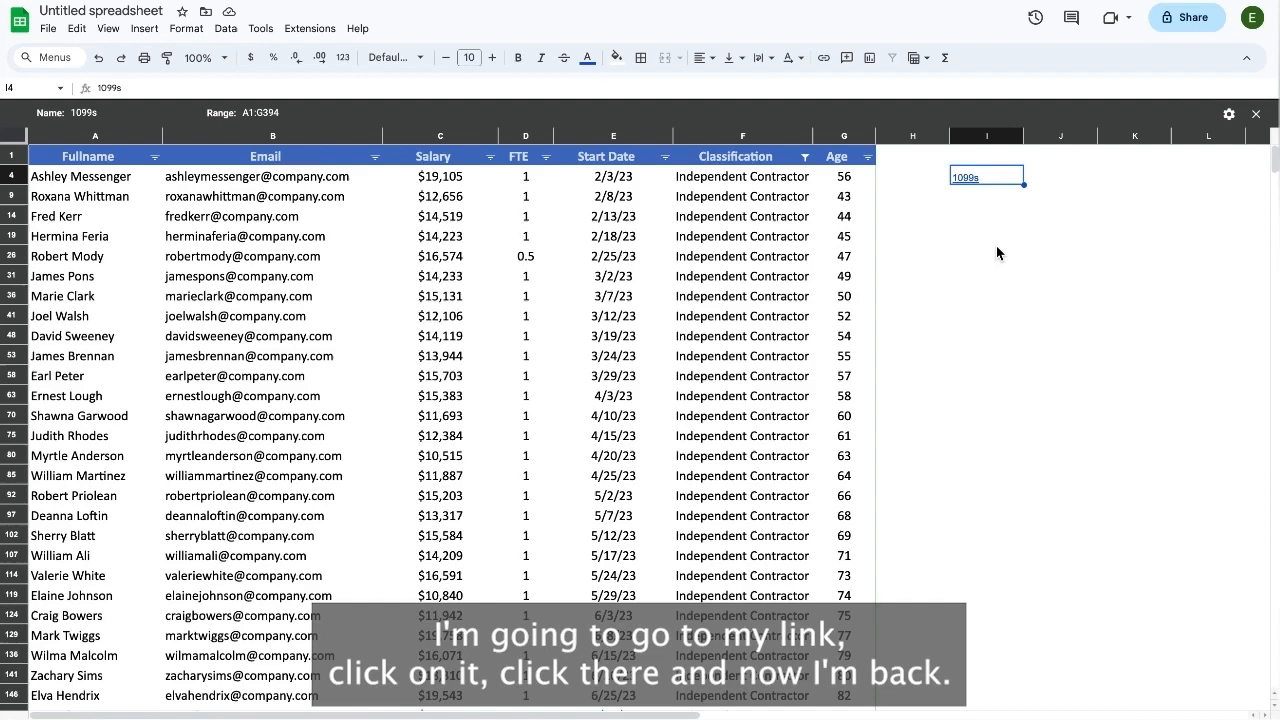
pyautogui.click(978, 198)
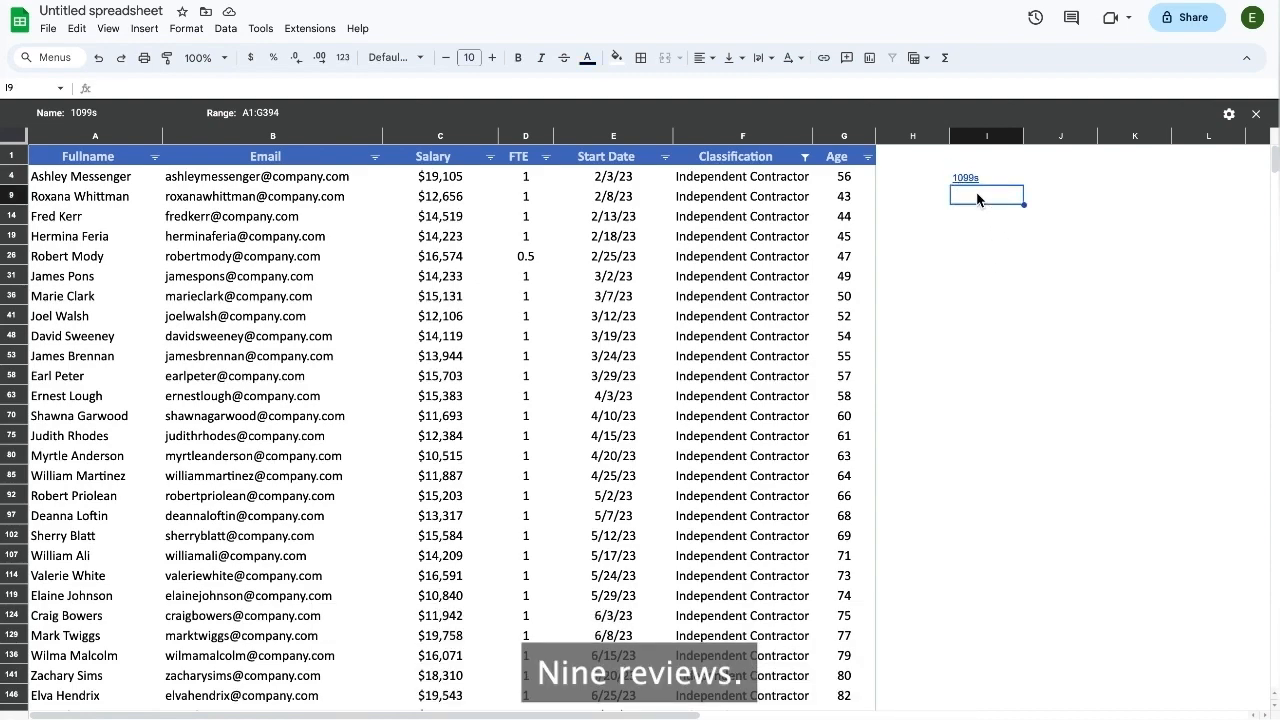
# Switch from the 1099s filter view to the saved Full-time Staff filter view
pyautogui.click(225, 29)
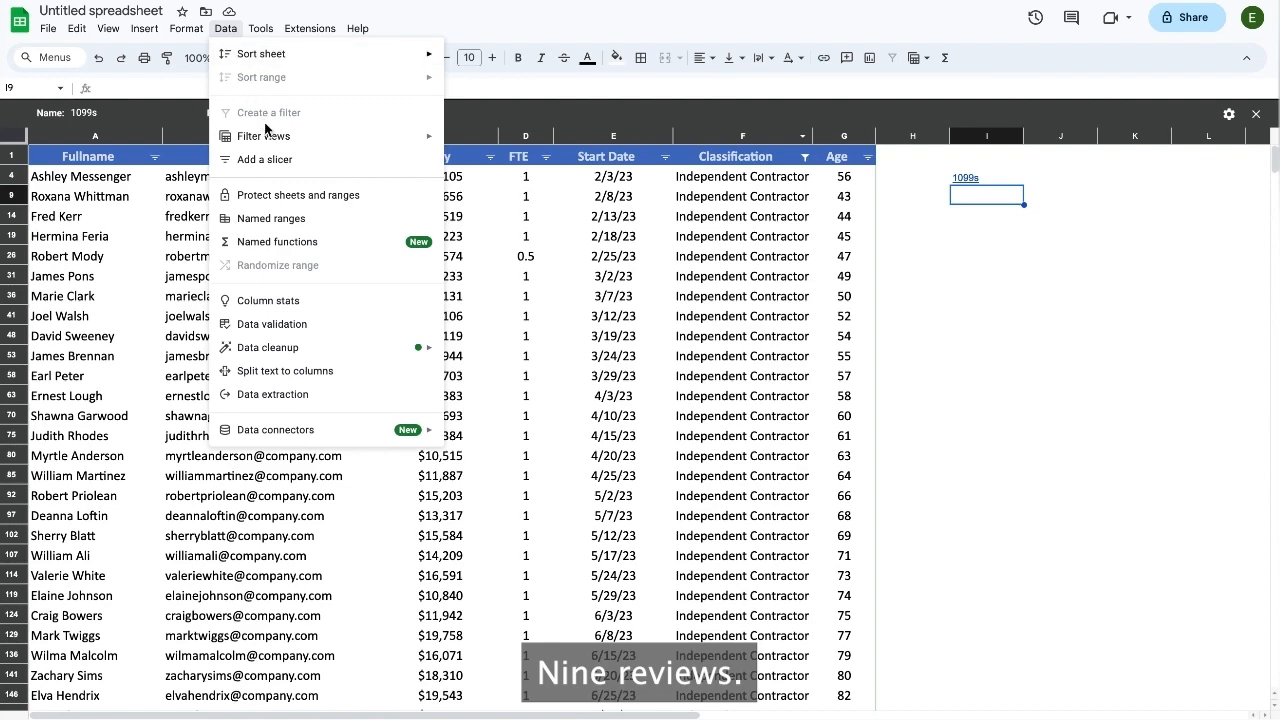
pyautogui.moveTo(275, 140)
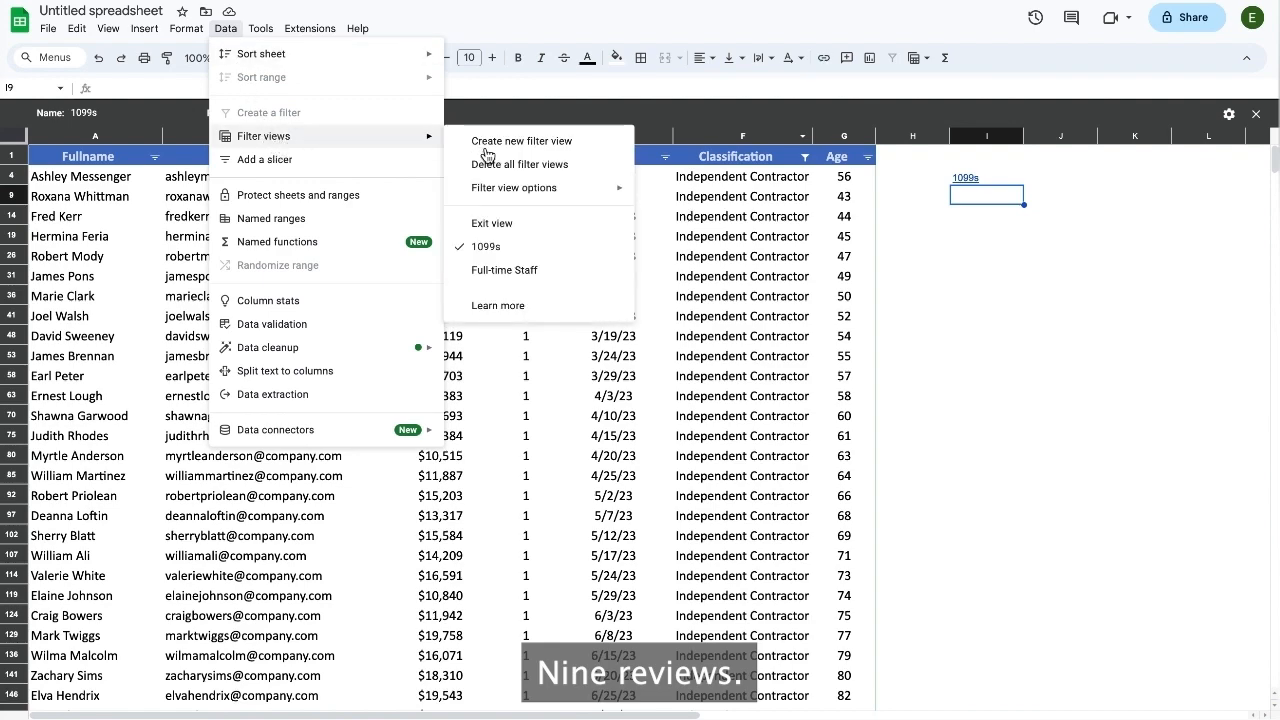
pyautogui.click(506, 270)
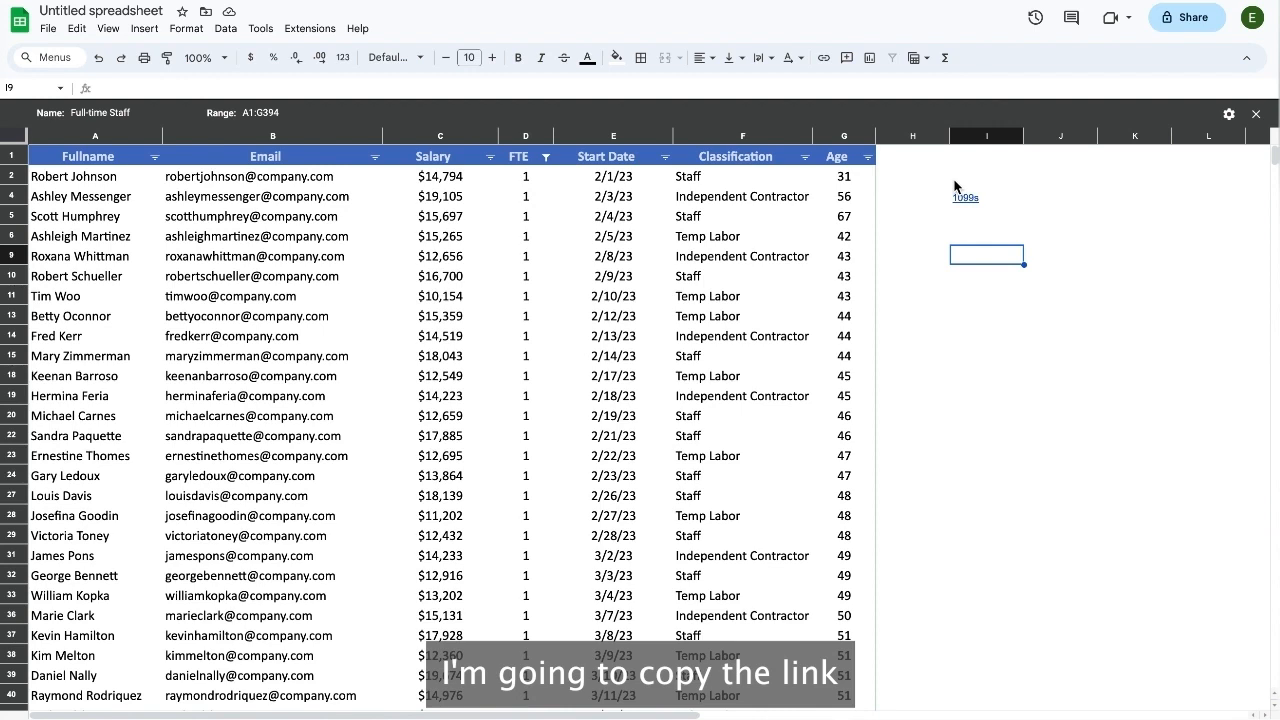
# Insert a link in cell I5 using the copied Full-time Staff filter view URL, with "Full-time Staff" as the display text
pyautogui.click(969, 217)
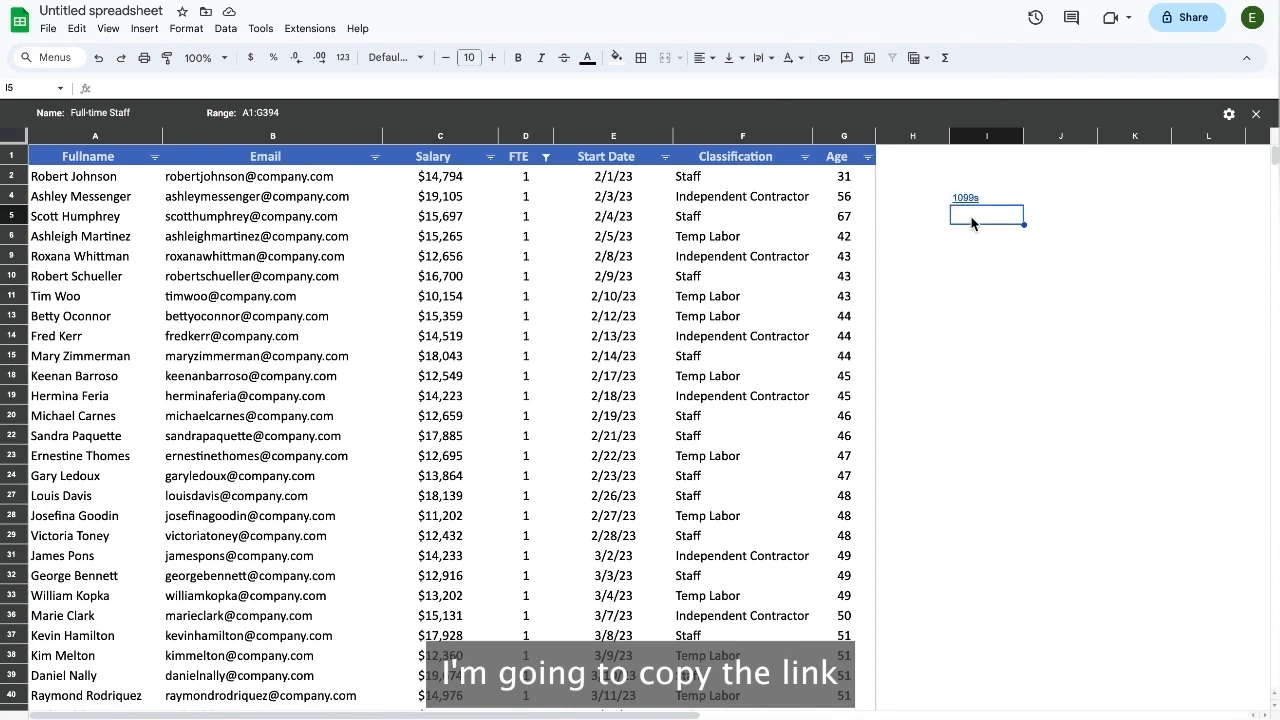
pyautogui.rightClick(976, 222)
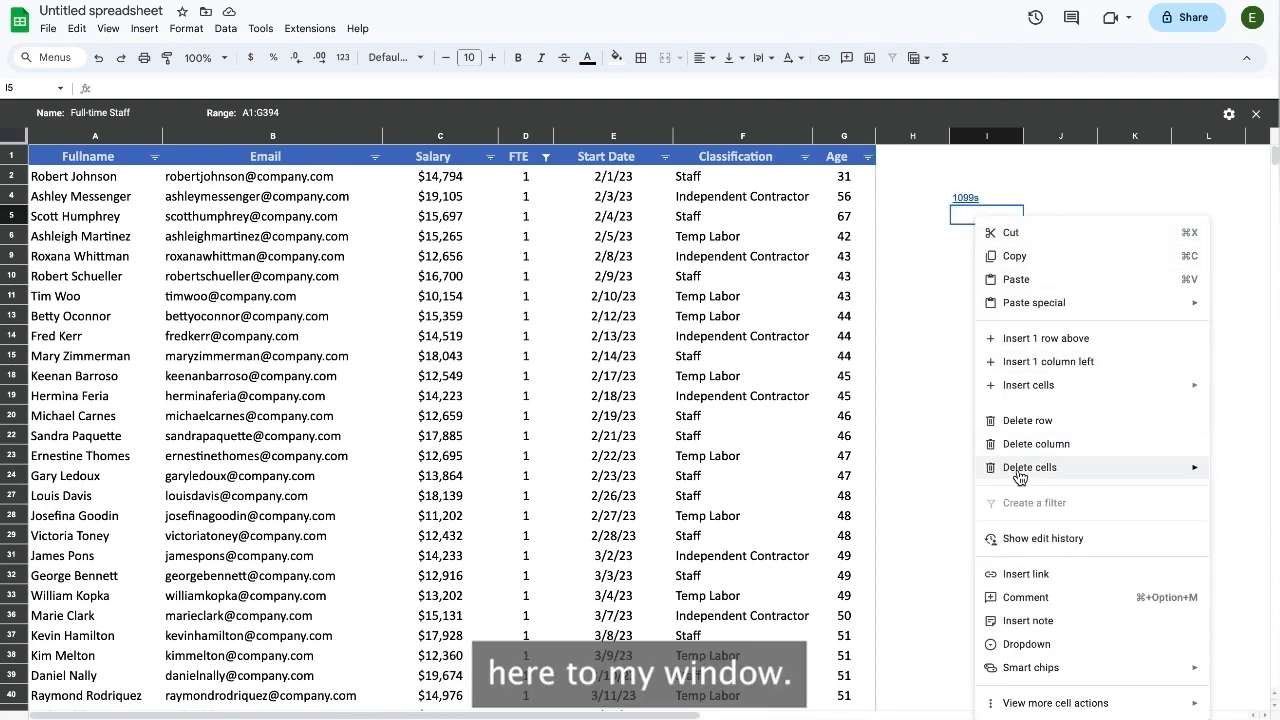
pyautogui.click(1043, 576)
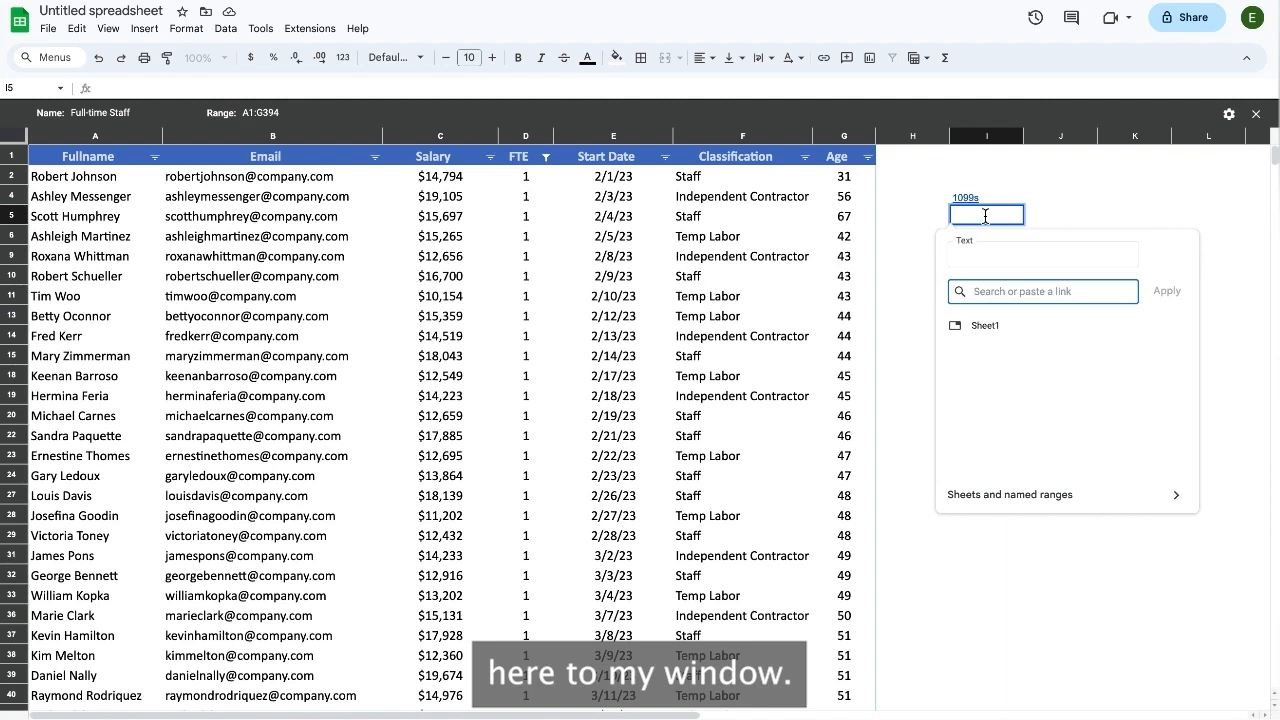
pyautogui.hotkey('ctrl', 'v')
pyautogui.click(1003, 257)
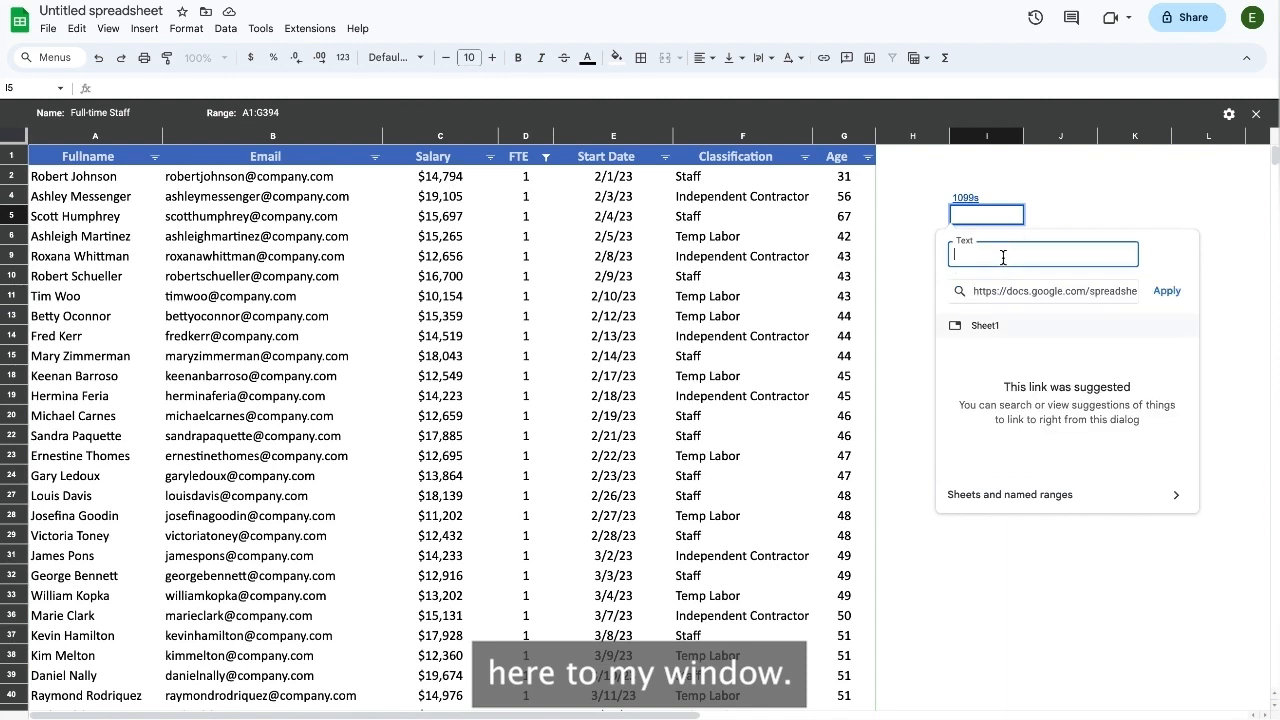
pyautogui.write('Full-time Staff')
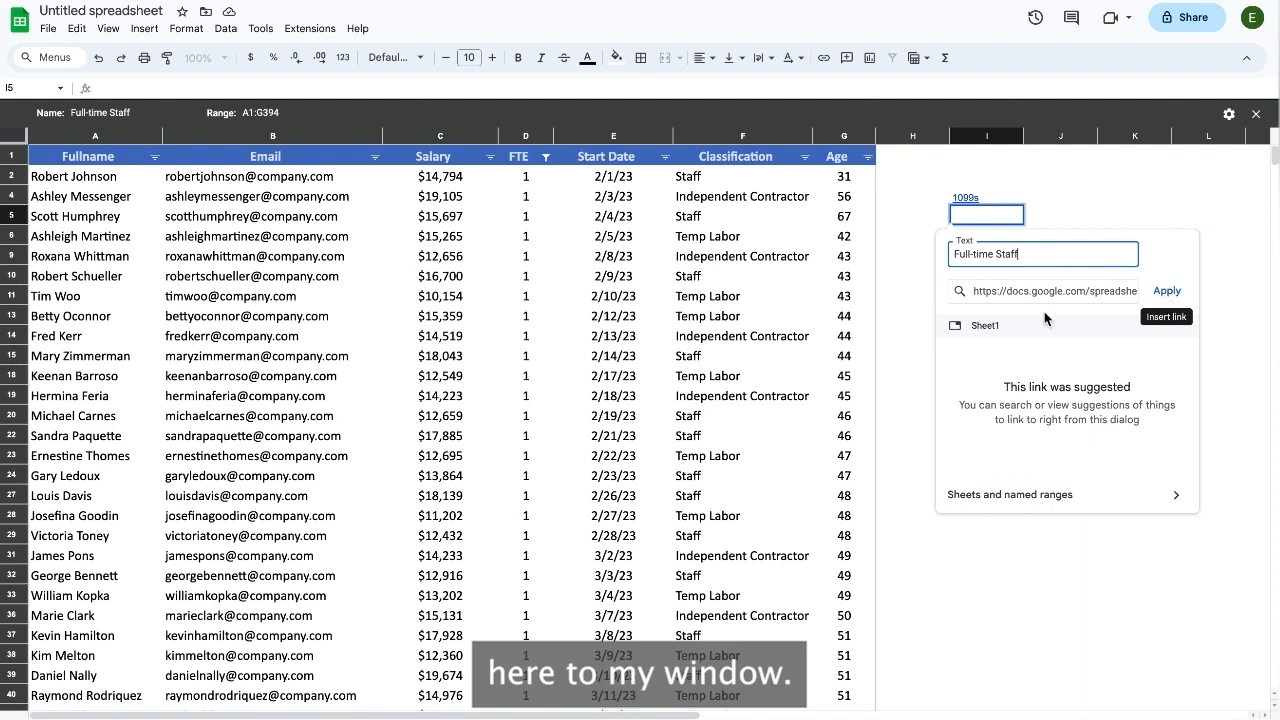
pyautogui.click(1167, 293)
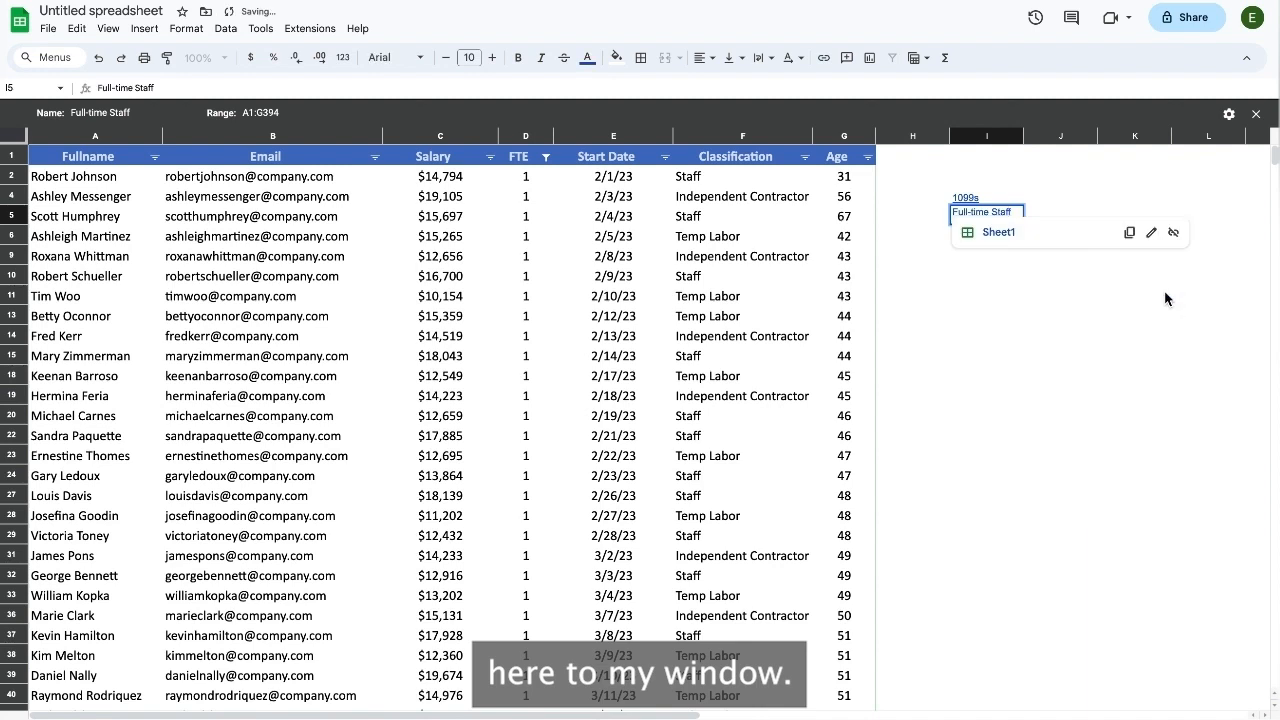
pyautogui.click(1073, 276)
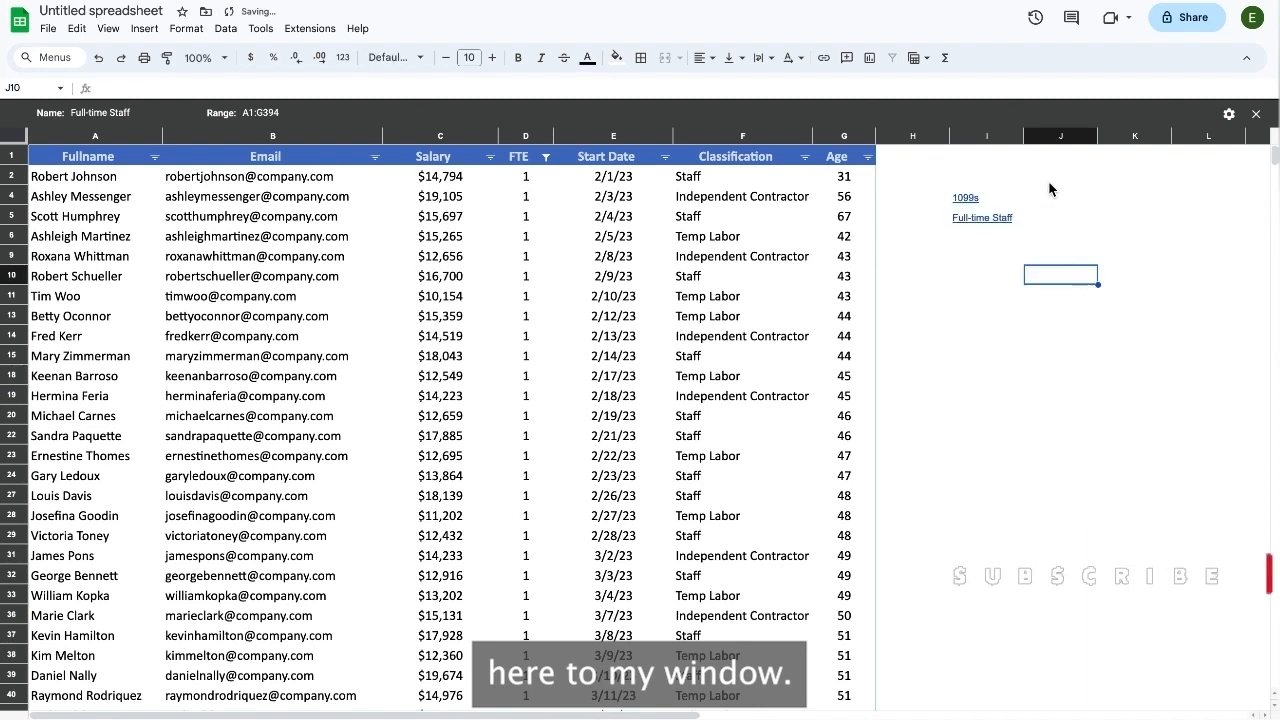
# Exit the Full-time Staff filter view and test the link in cell I5 by reopening the view through it
pyautogui.click(1012, 218)
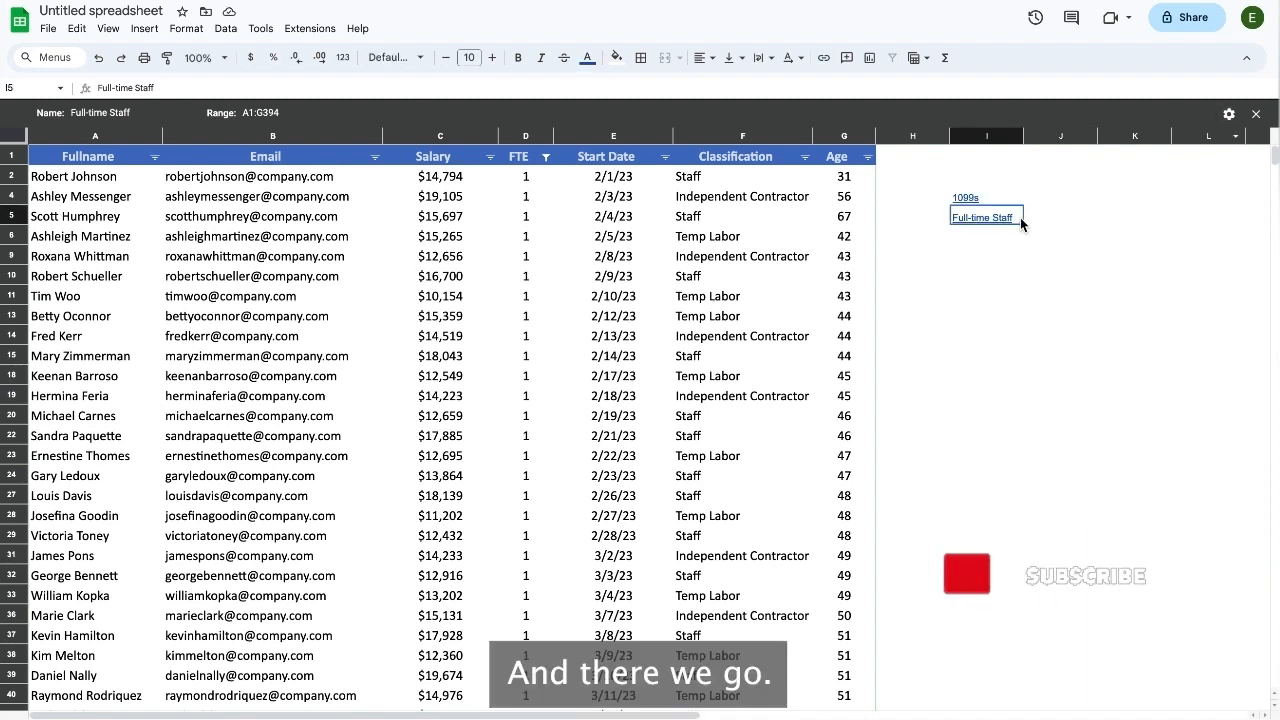
pyautogui.click(1258, 115)
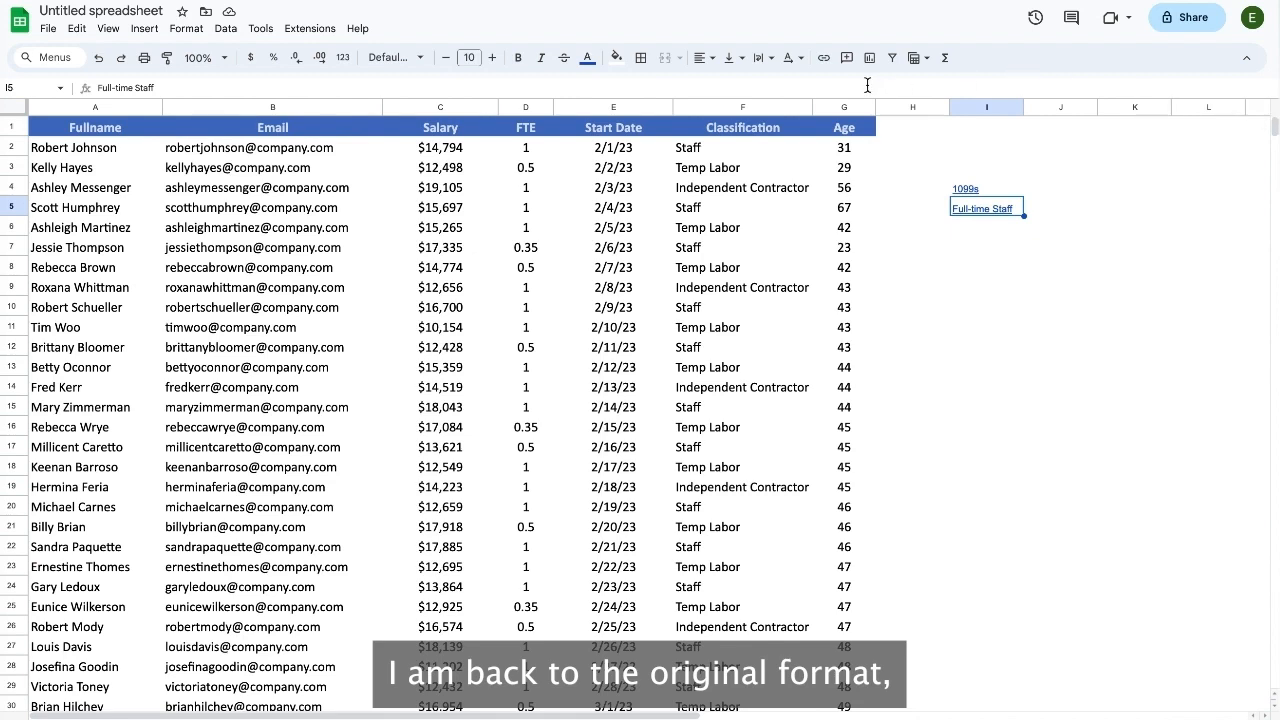
pyautogui.moveTo(966, 210)
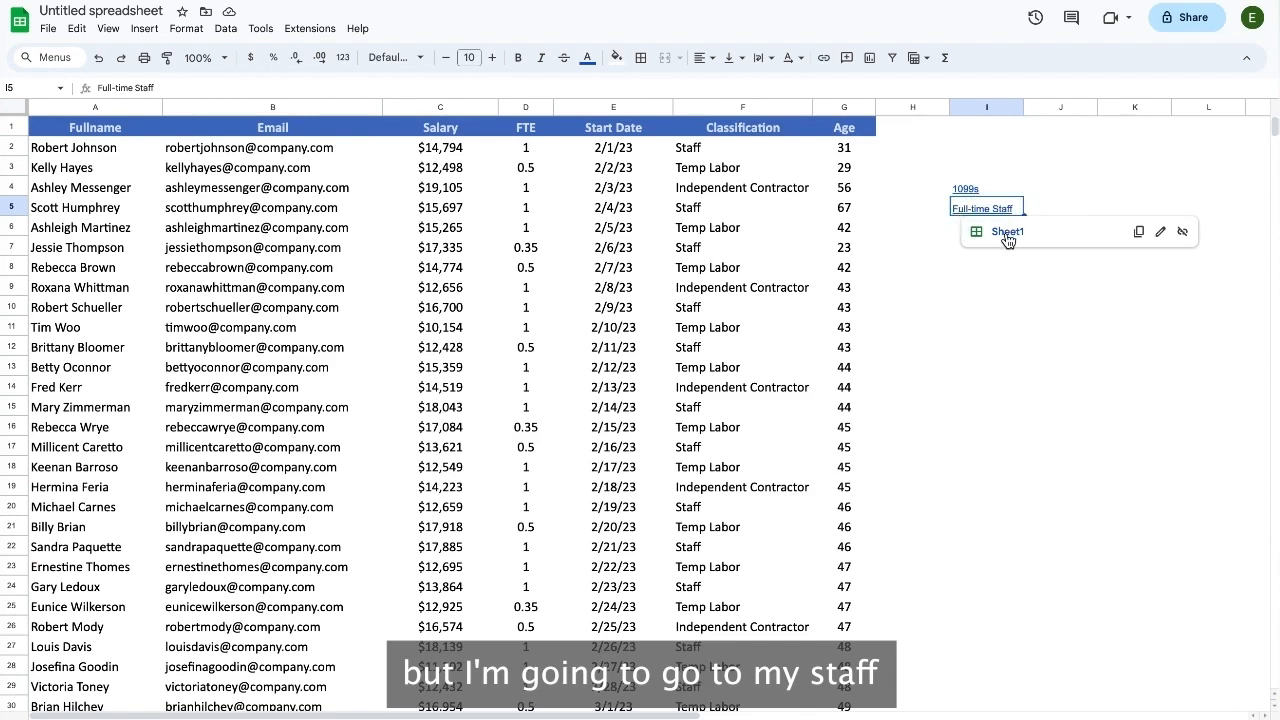
pyautogui.click(1007, 234)
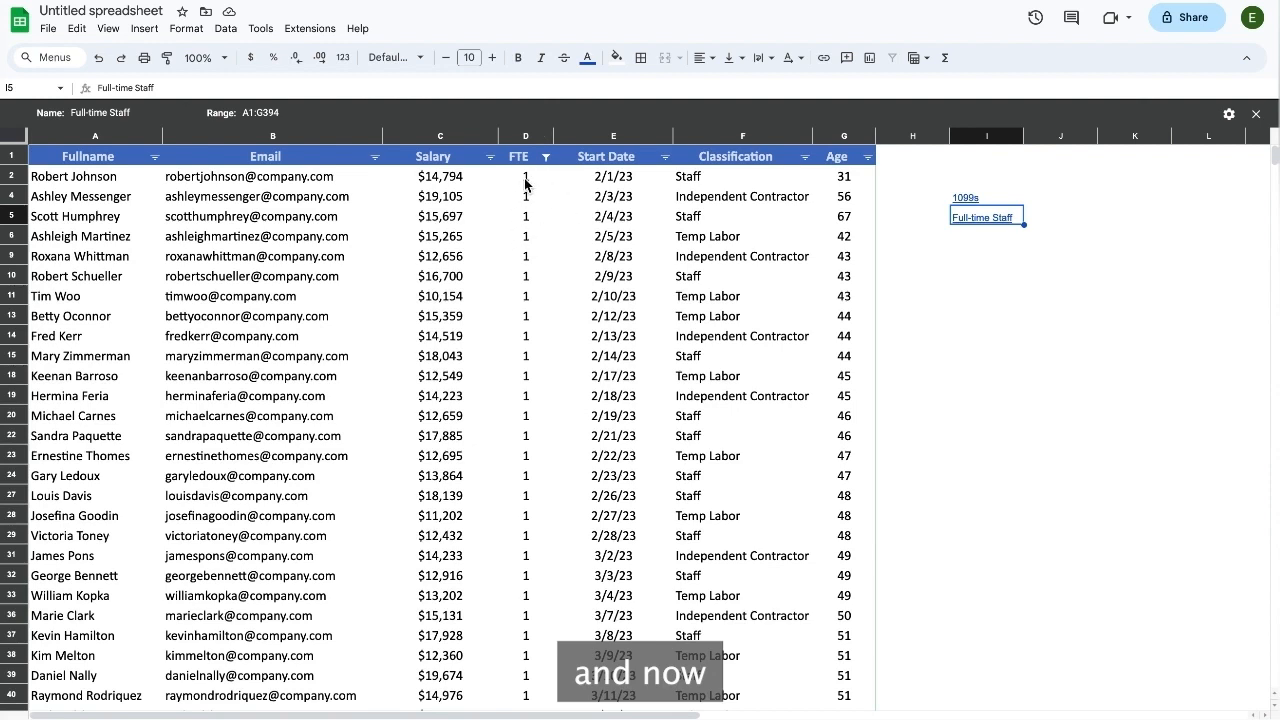
pyautogui.click(980, 240)
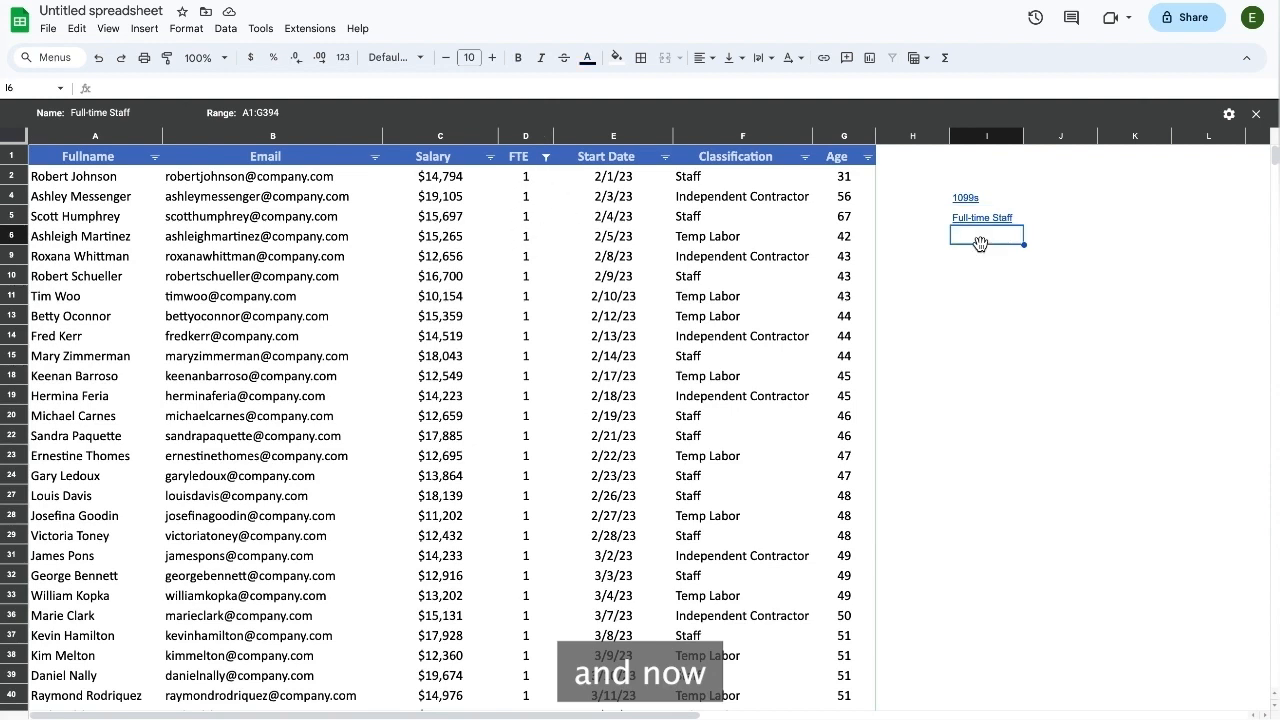